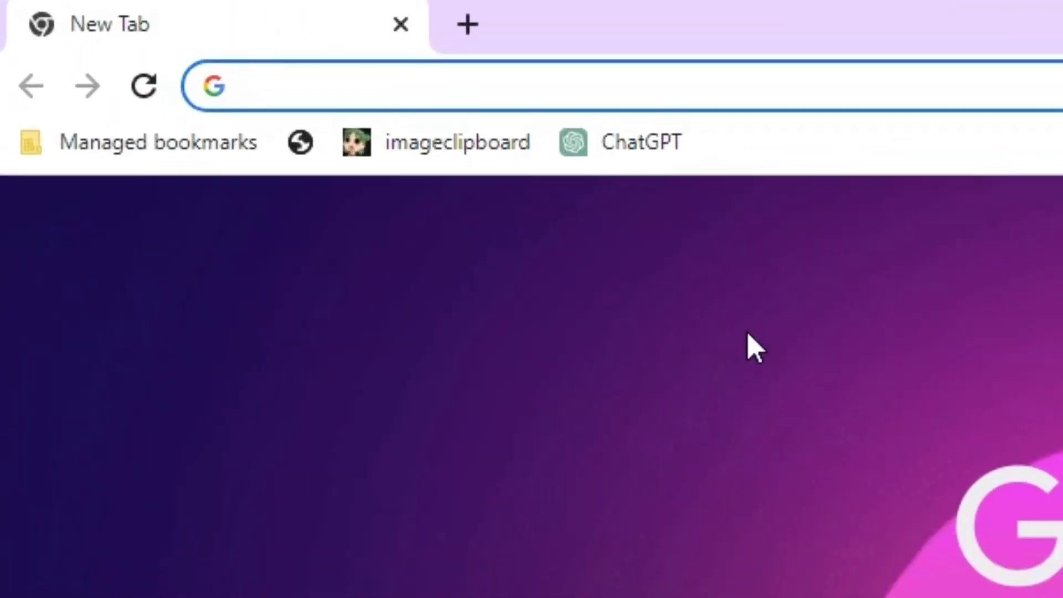
Step: Open the arcane.bot website
type("arcane.bo")
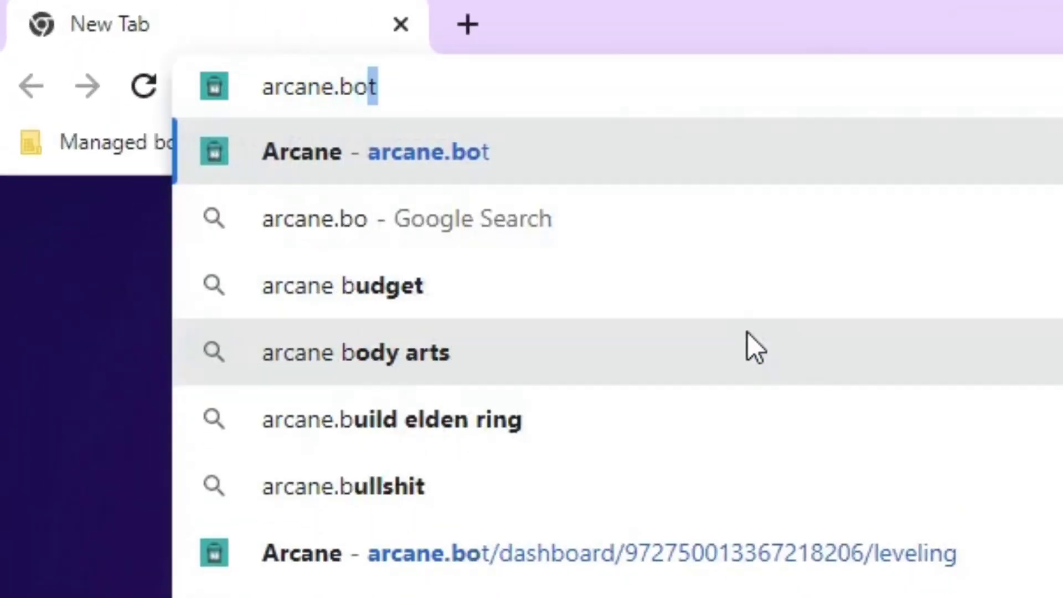
key("Return")
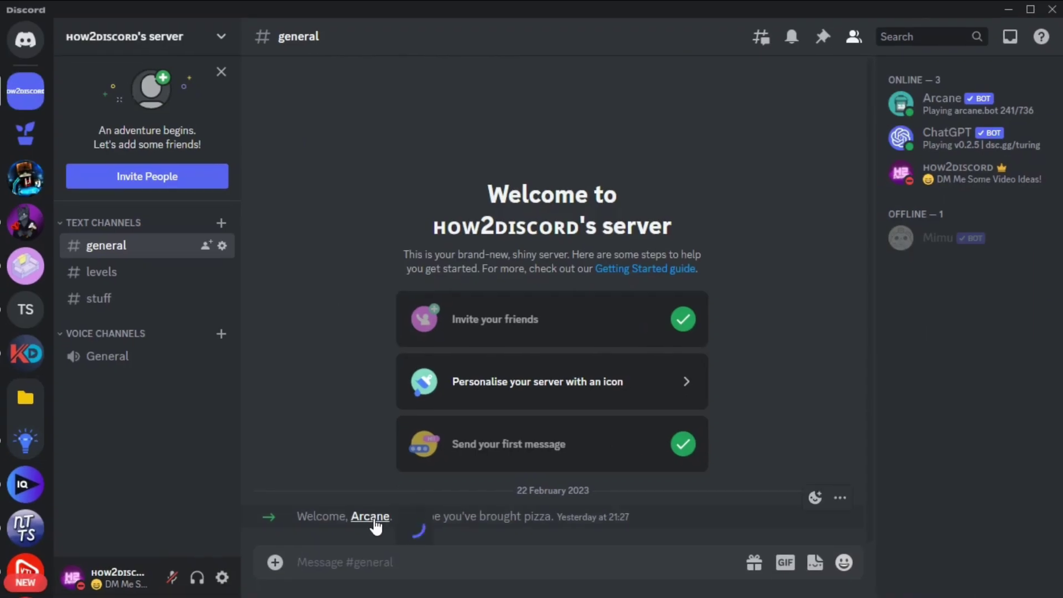
Step: Switch to Discord and view the Arcane bot's profile from its welcome message in the general channel
left_click(370, 517)
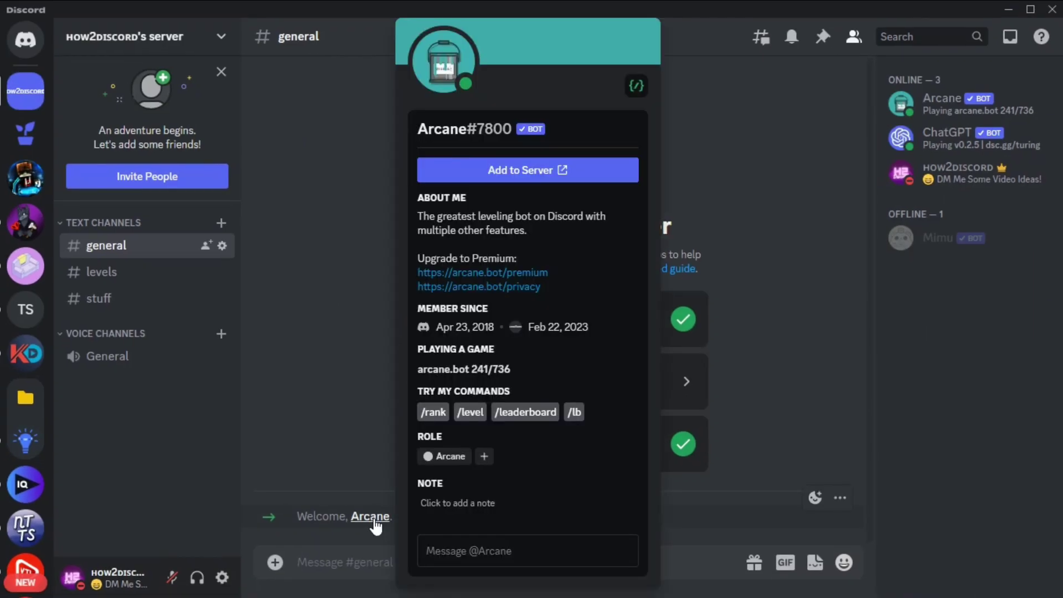
left_click(283, 290)
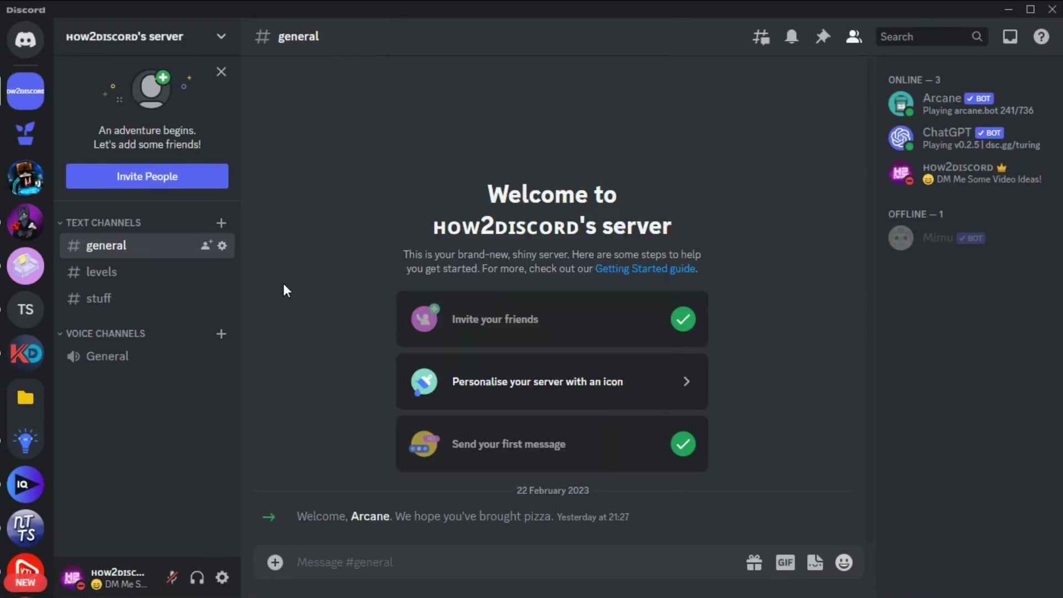
Step: Create a new server role named "Level 1" in the server's role settings
left_click(153, 39)
left_click(172, 135)
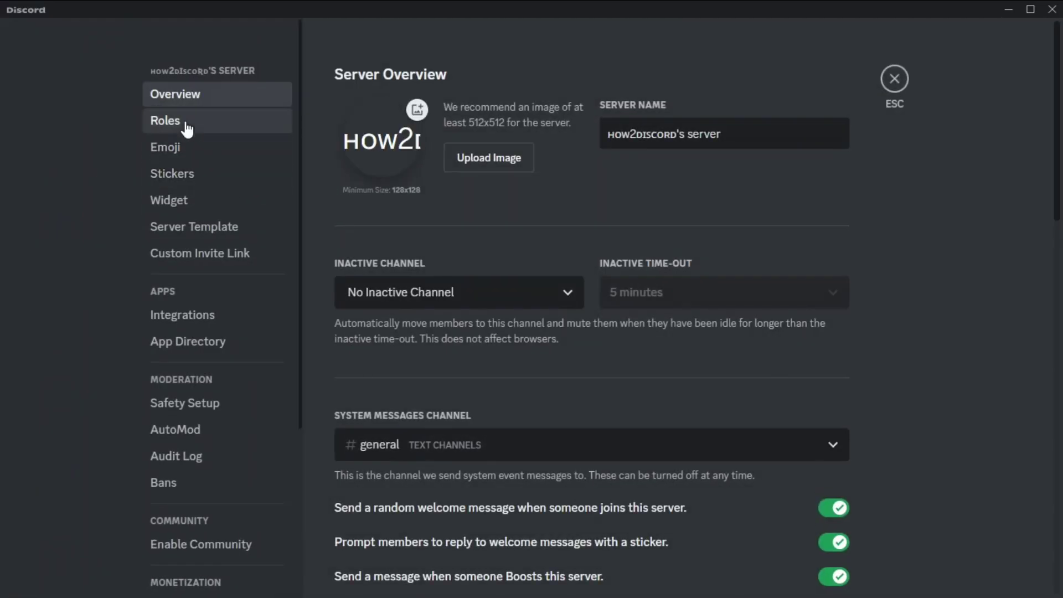
left_click(187, 127)
left_click(825, 220)
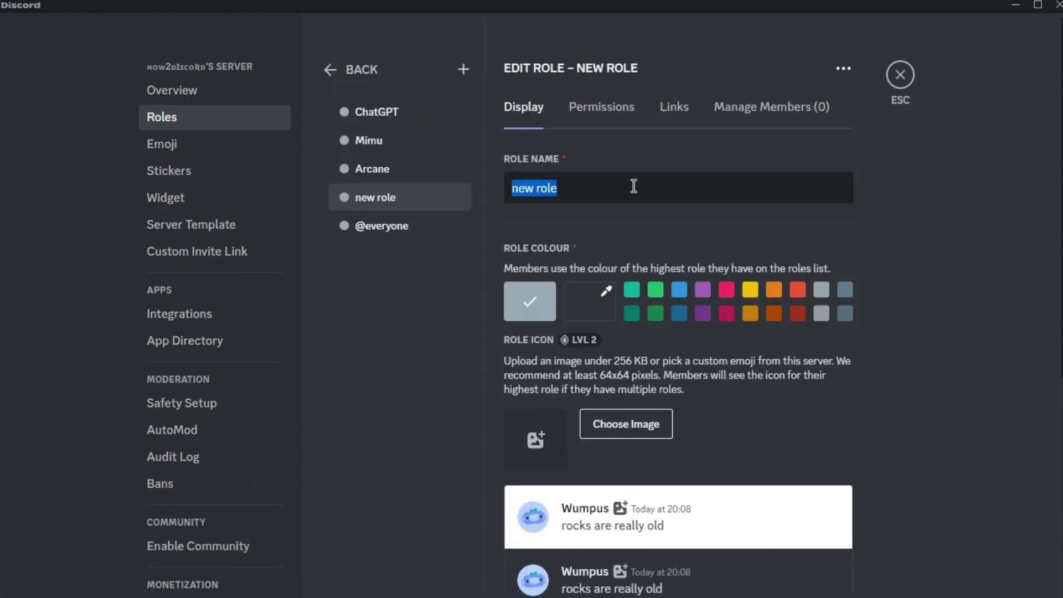
type("Level 1")
Step: Create four more roles named "Level 3", "Level 5", "Level 10" and "Level 15"
left_click(464, 70)
type("Level 3")
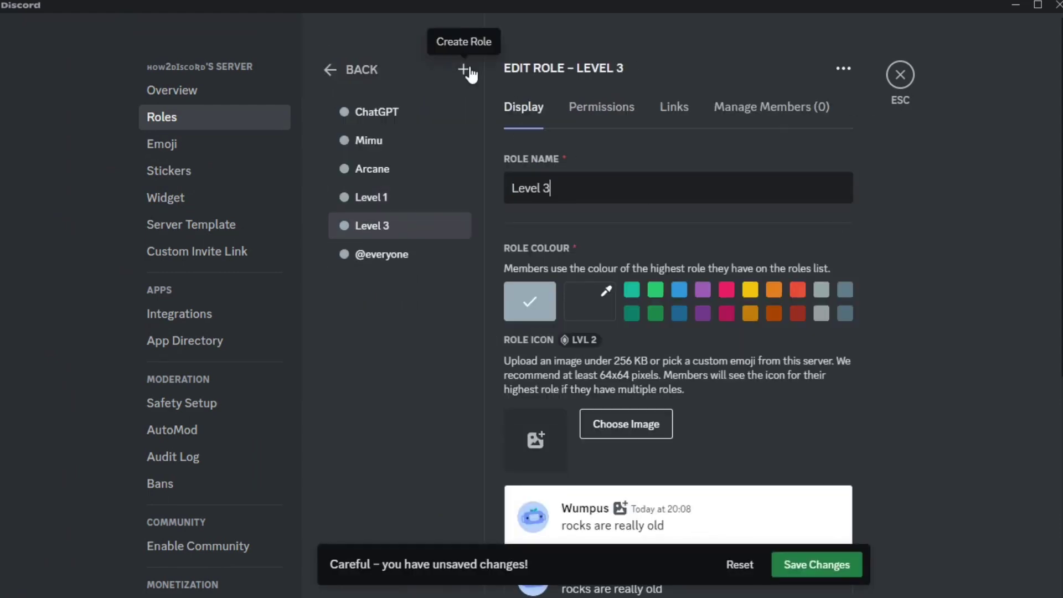
left_click(463, 69)
type("Level 5")
left_click(463, 69)
type("L")
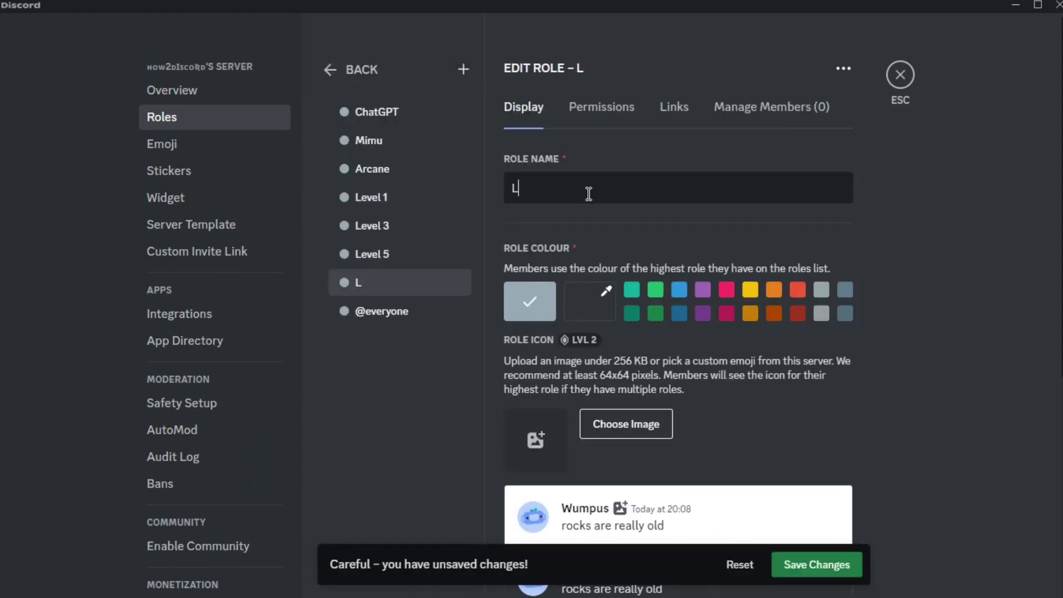
type("evel 10")
left_click(463, 69)
type("Level 15")
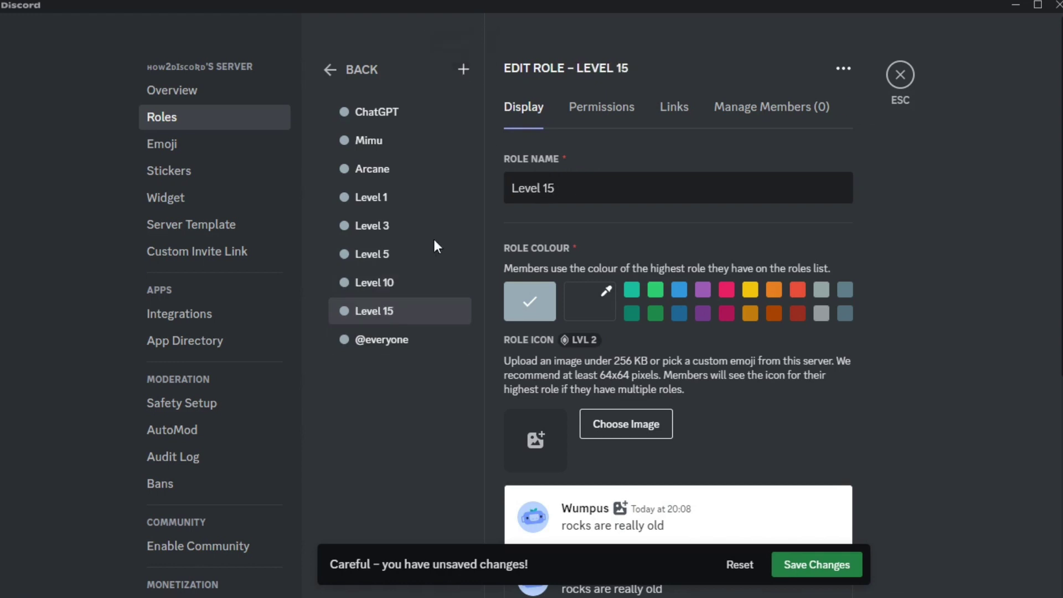
Step: Colour the Level 1 role orange, Level 3 yellow, Level 5 pink, Level 10 purple and Level 15 green
left_click(387, 197)
left_click(770, 291)
left_click(388, 226)
left_click(750, 289)
left_click(387, 253)
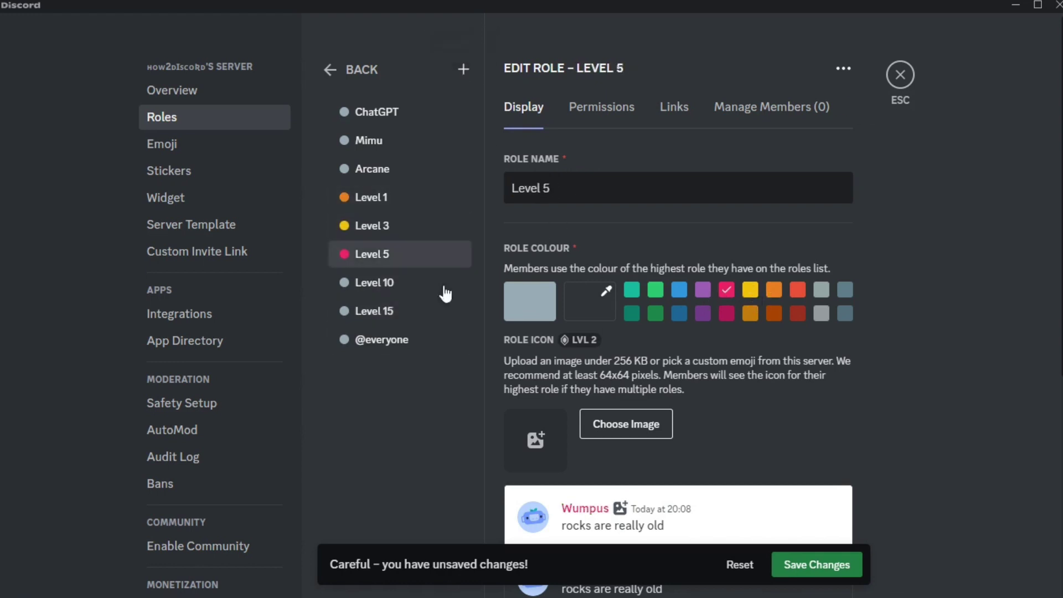
left_click(726, 289)
left_click(437, 282)
left_click(703, 290)
left_click(399, 310)
left_click(655, 289)
Step: Reorder the level roles below Arcane in descending order from Level 15 to Level 1, save the changes and leave the server settings
left_click_drag(388, 225, 387, 197)
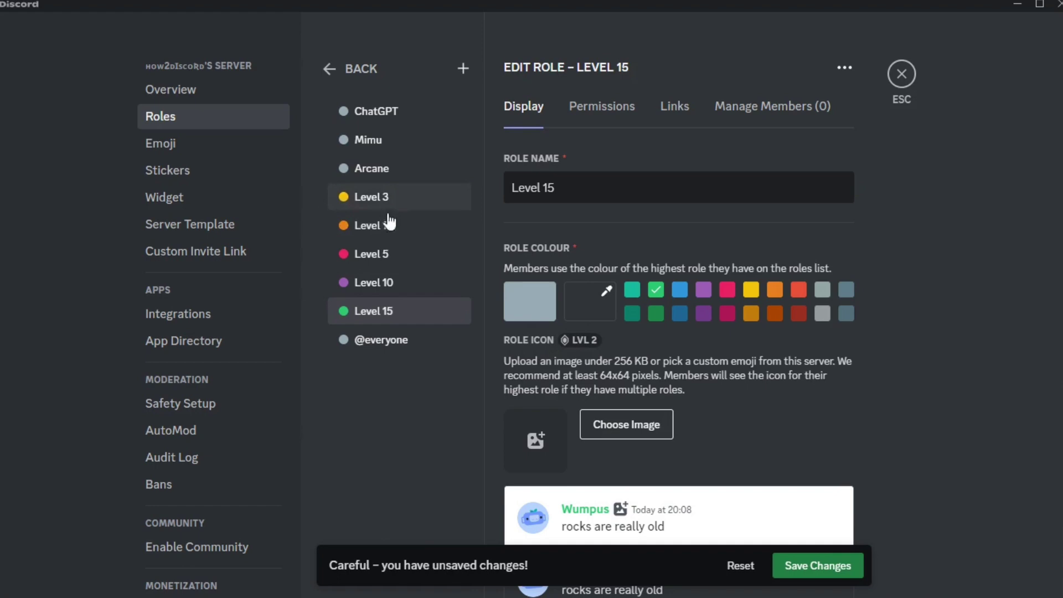
left_click_drag(387, 254, 400, 199)
left_click_drag(388, 282, 428, 187)
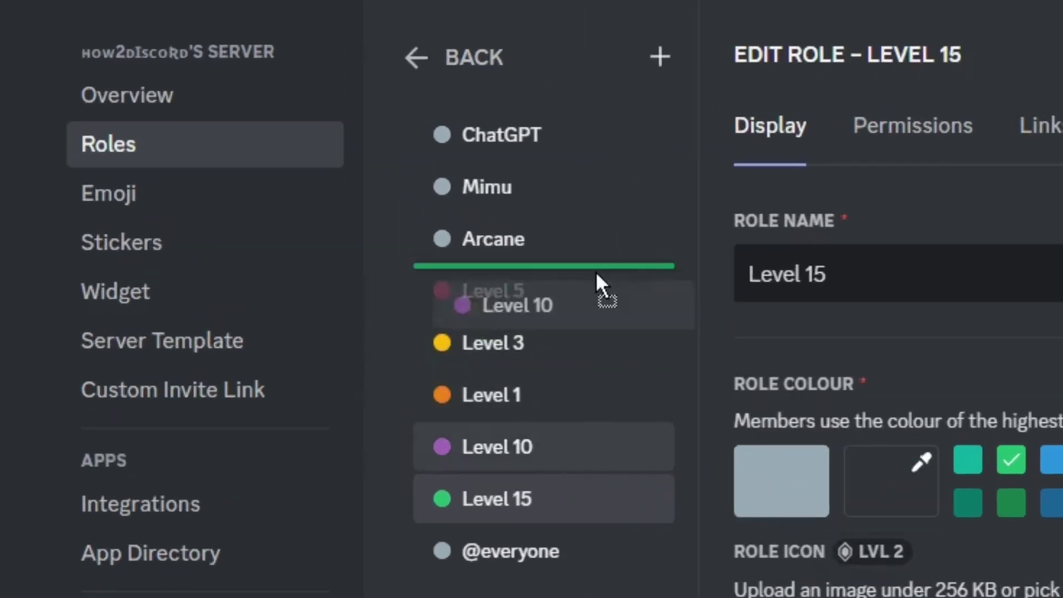
left_click_drag(597, 272, 596, 274)
left_click_drag(587, 498, 587, 279)
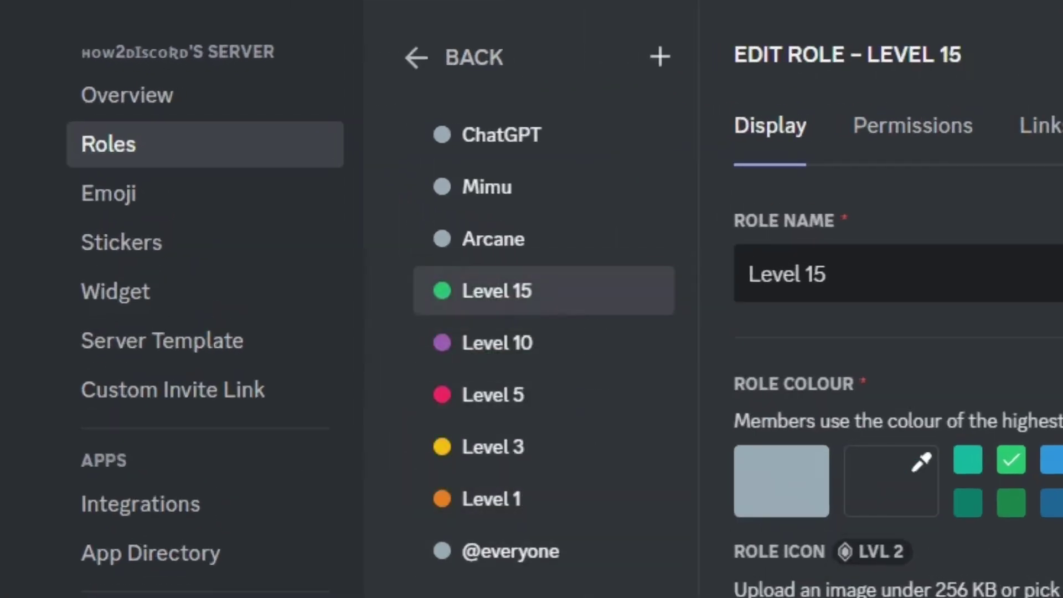
left_click(814, 564)
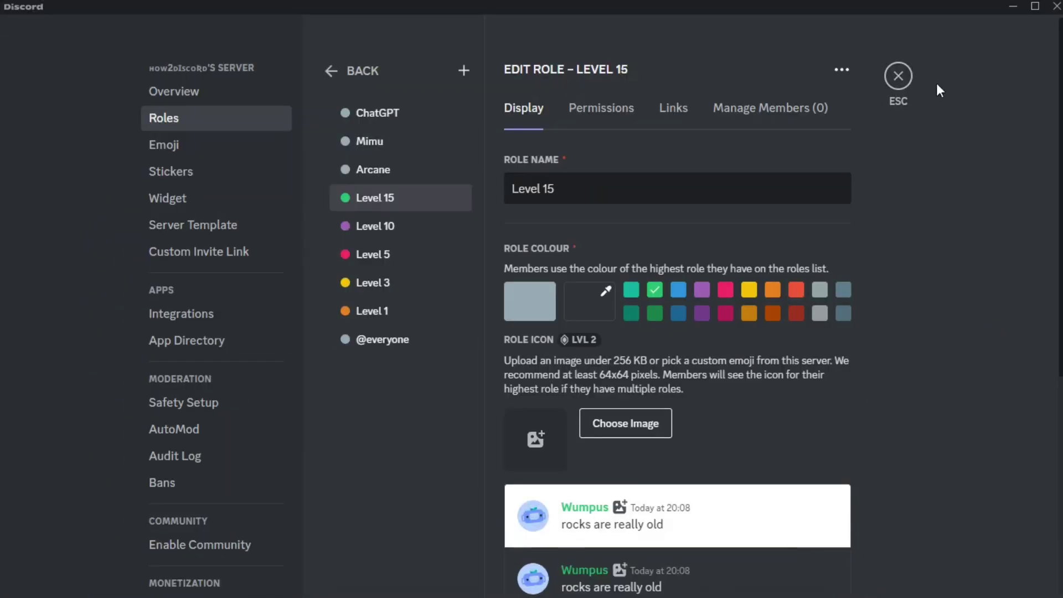
left_click(899, 76)
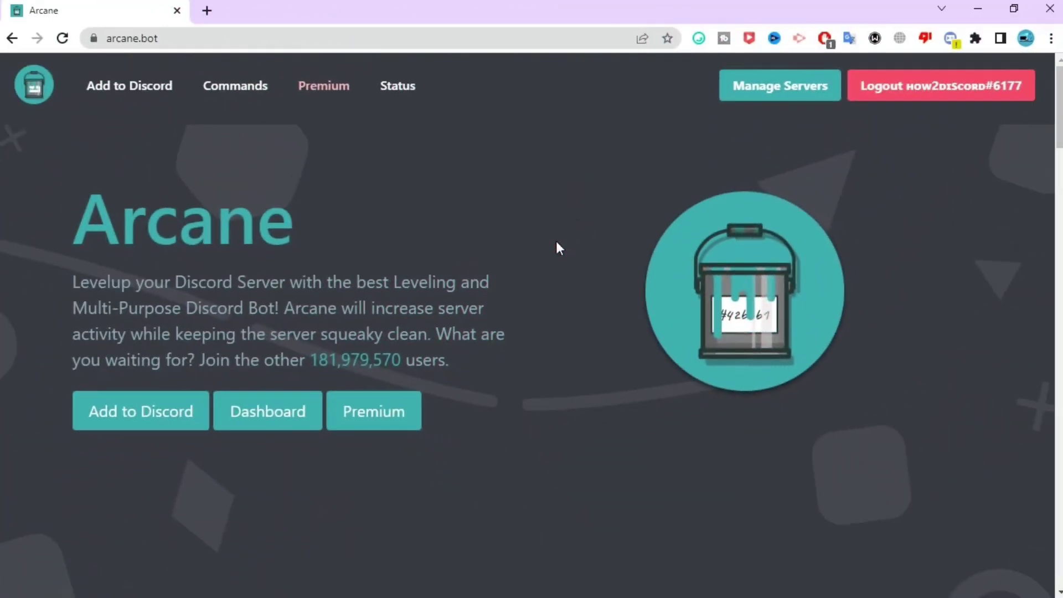
Step: On the Arcane website in the browser, open the Leveling configuration for HOW2DISCORD's server
left_click(761, 99)
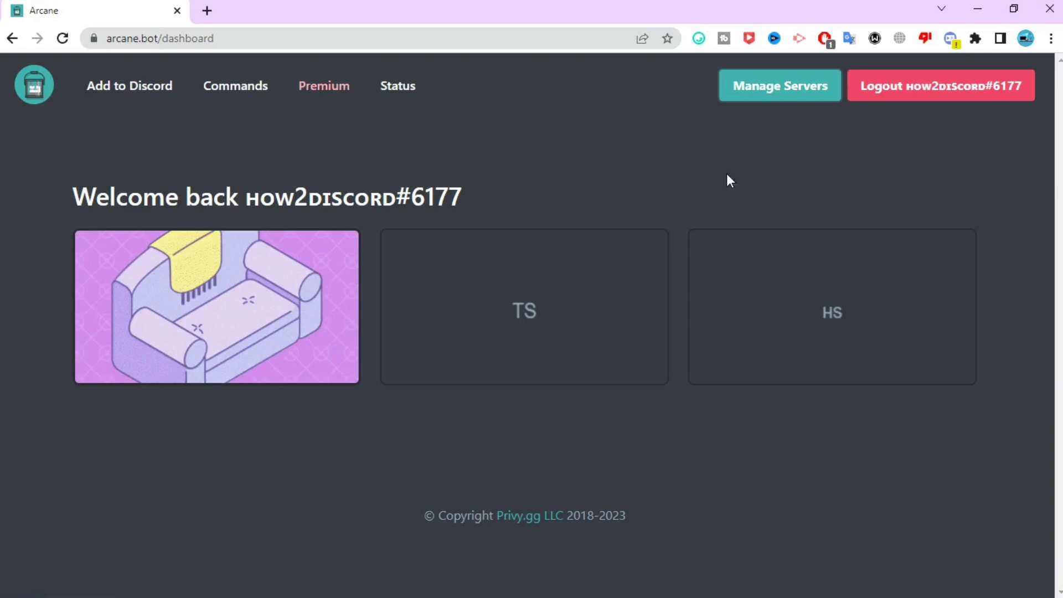
left_click(830, 324)
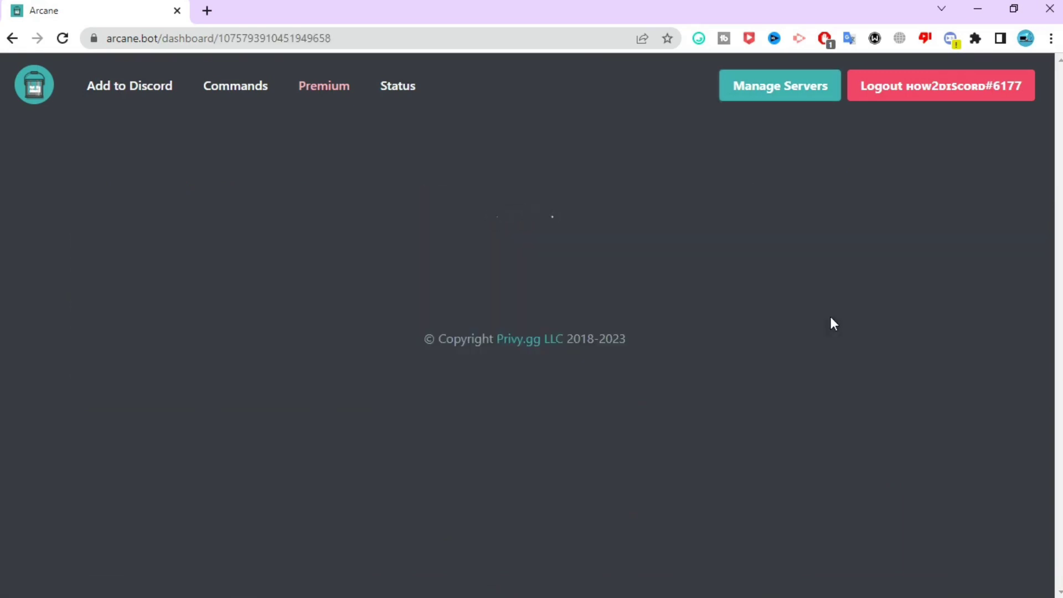
scroll(818, 332, "down", 2)
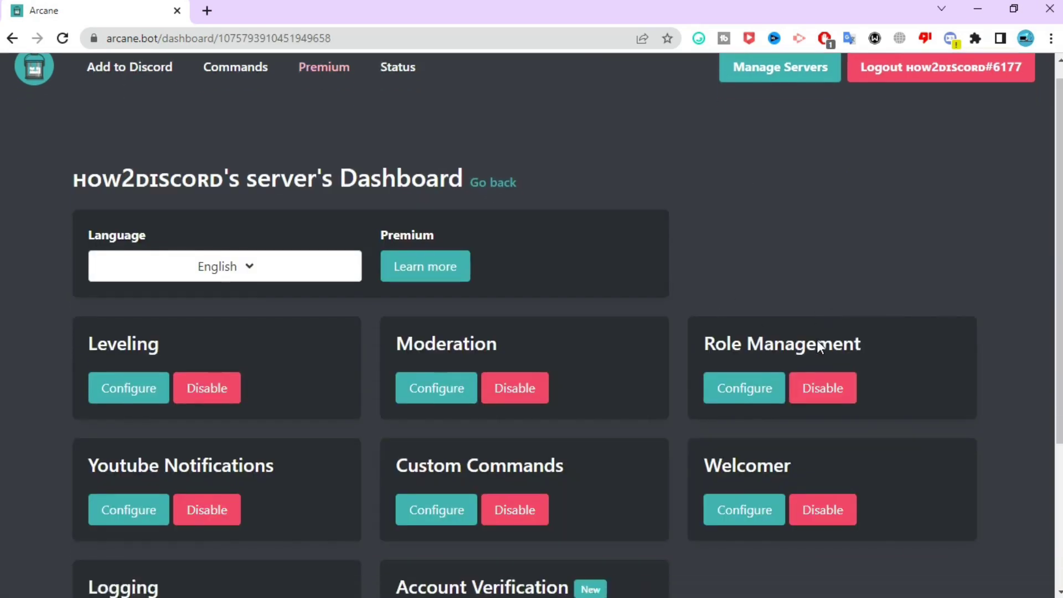
left_click(125, 280)
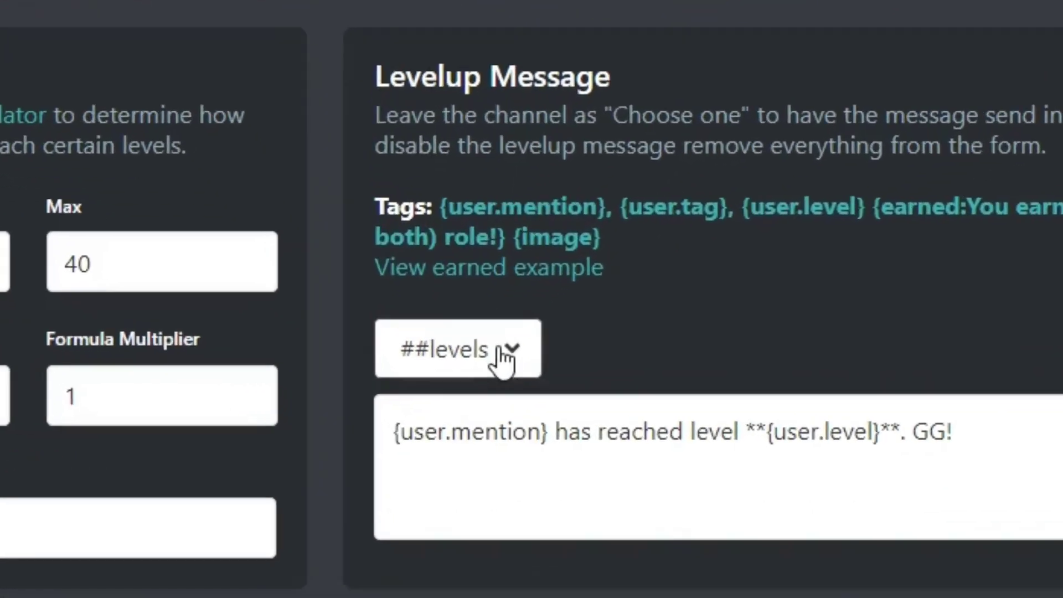
Step: Set the levelup message for the levels channel to "Hey You {user.mention}!!! You just reached level **{user.level}**. GG! {image}"
left_click(459, 396)
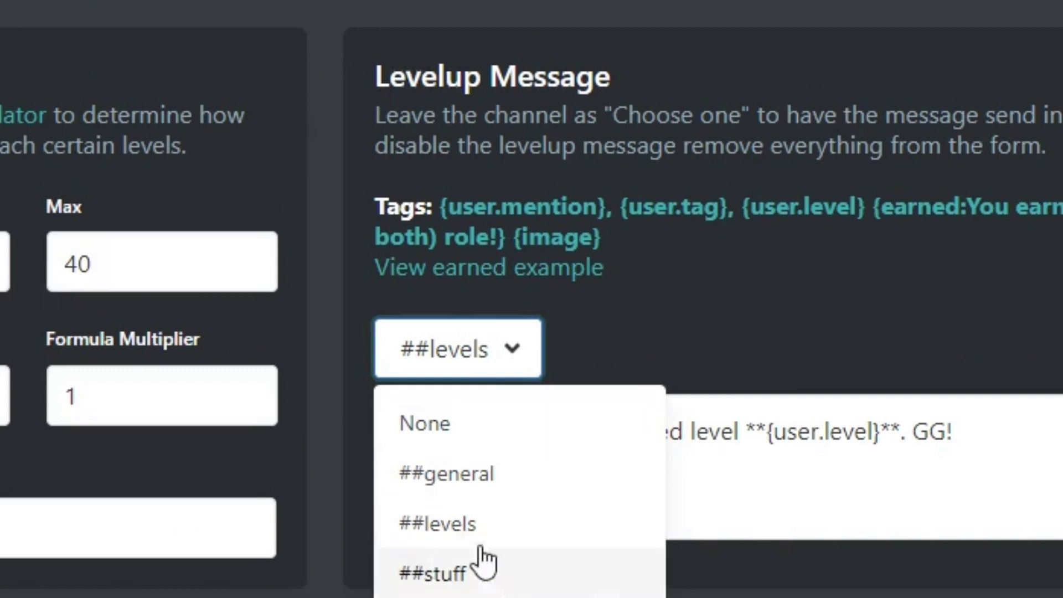
left_click(447, 547)
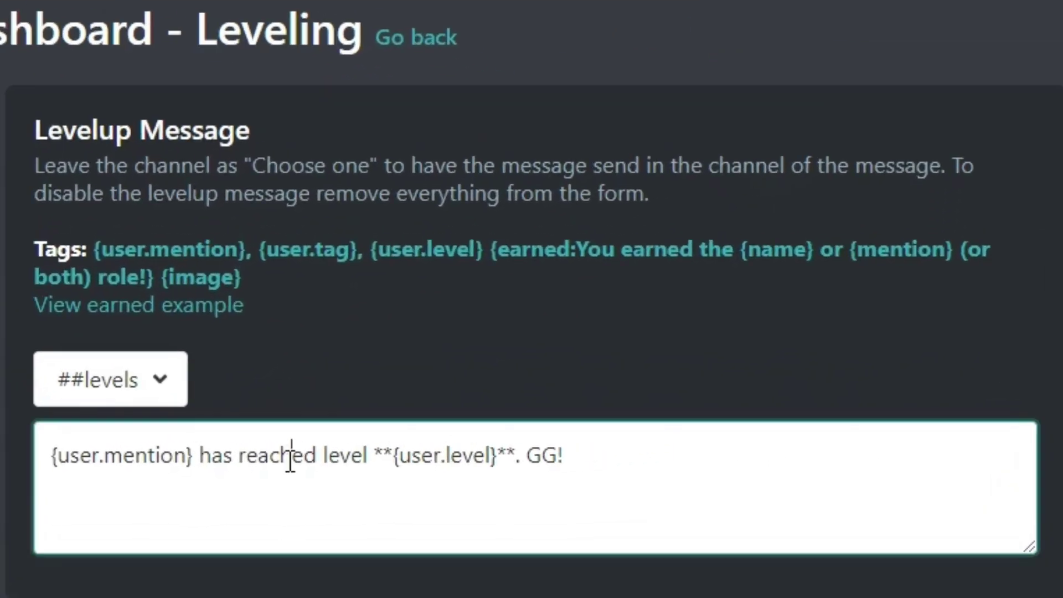
triple_click(554, 451)
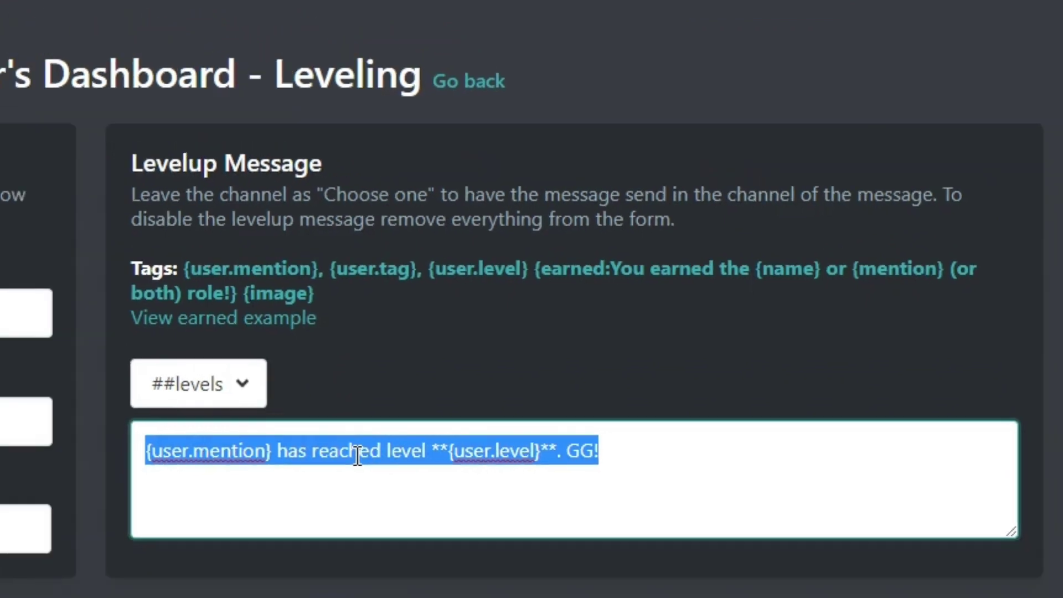
key("BackSpace")
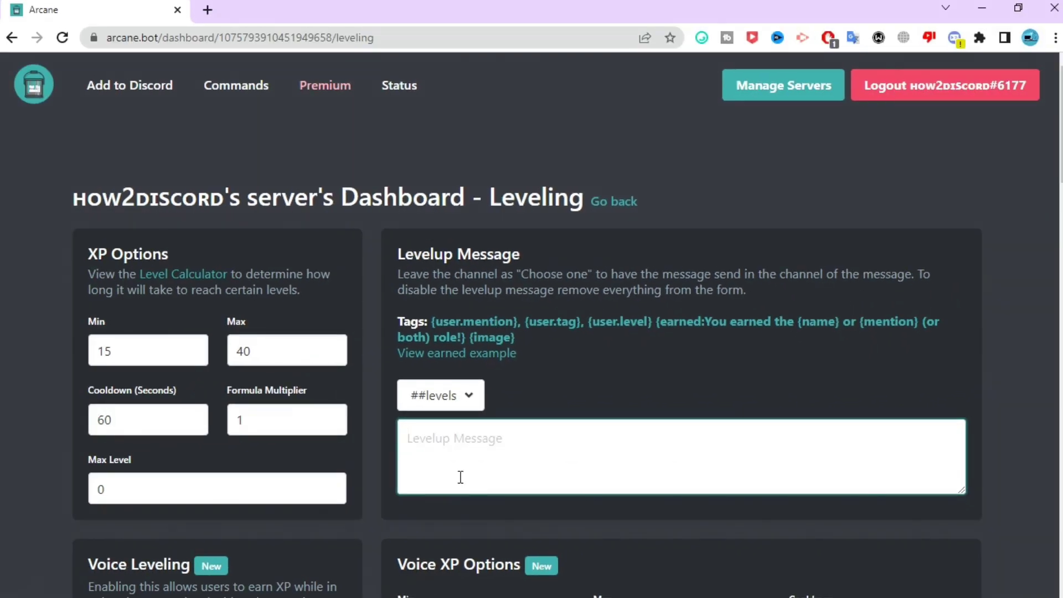
type("Hey You {user.mention}!!! You just reached level **{user.level}**. GG! {image}")
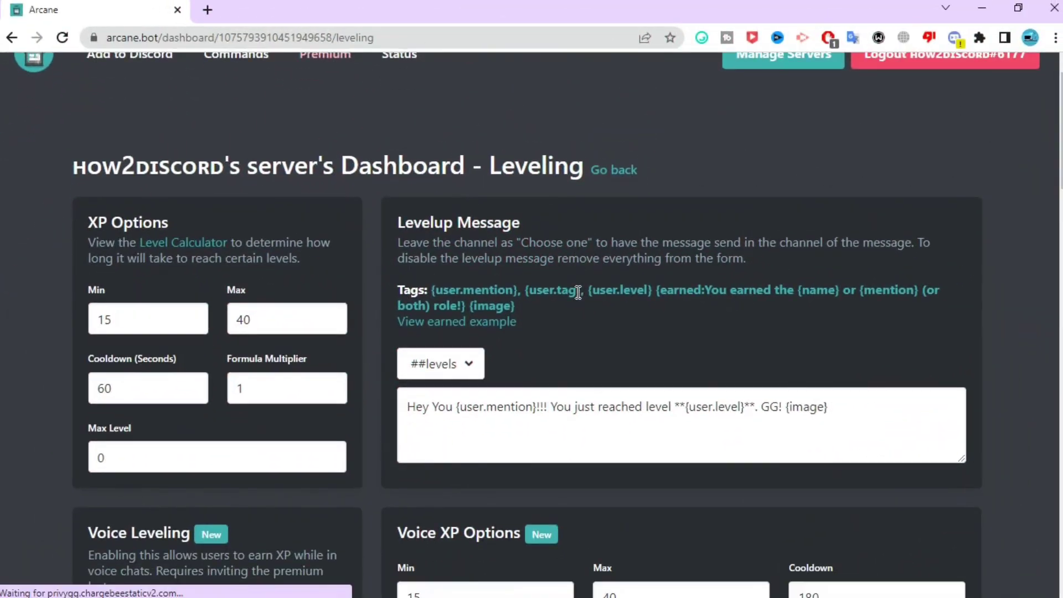
Step: Set the default level card's progress bar color to #398FFF and save the card settings
scroll(577, 292, "down", 10)
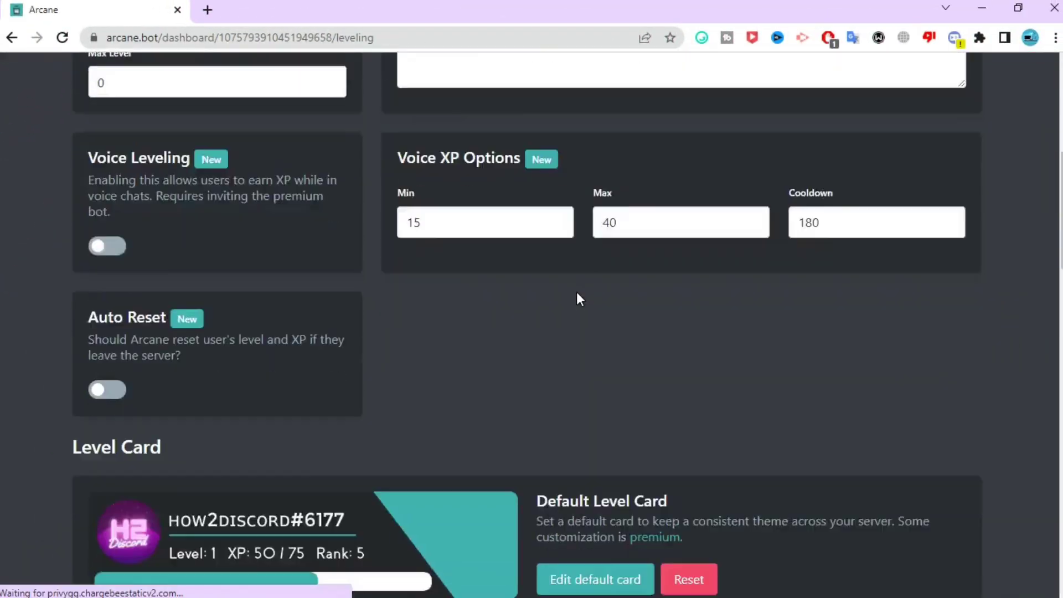
left_click(586, 424)
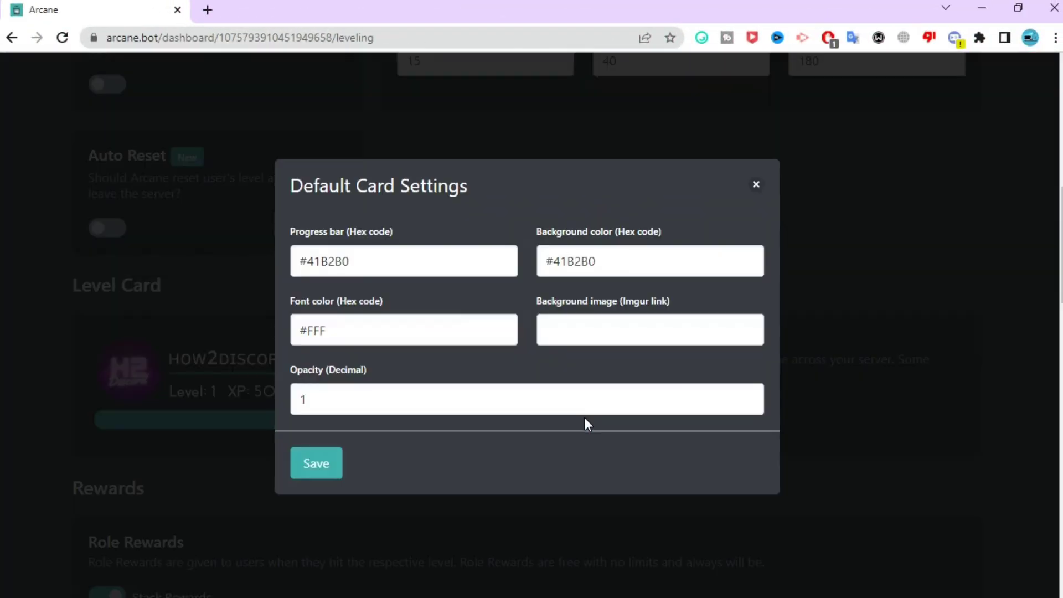
left_click(427, 268)
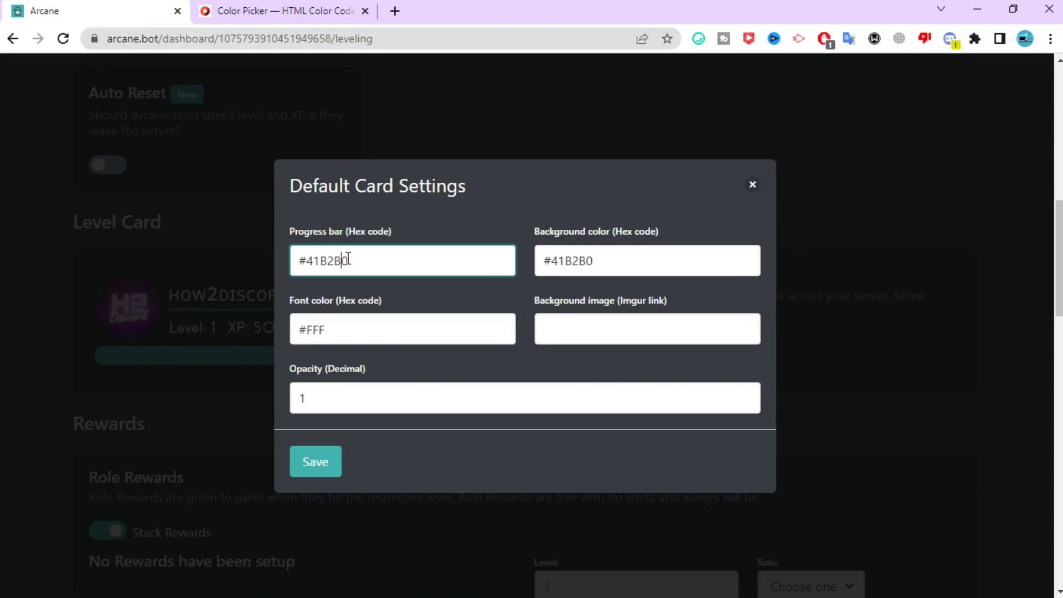
key("ctrl+a")
type("398FFF")
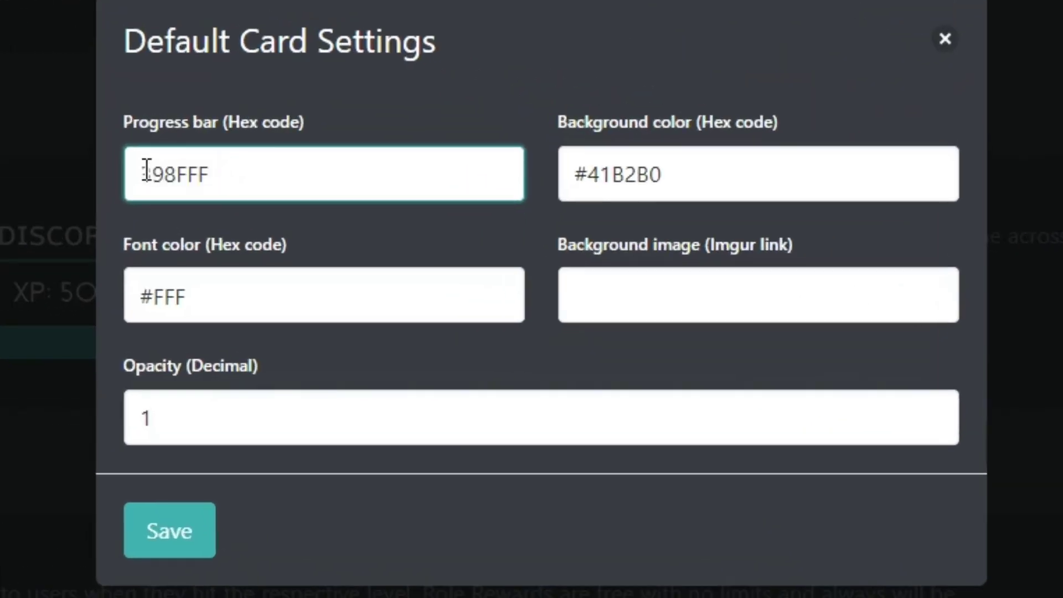
left_click(145, 174)
type("#")
left_click(161, 524)
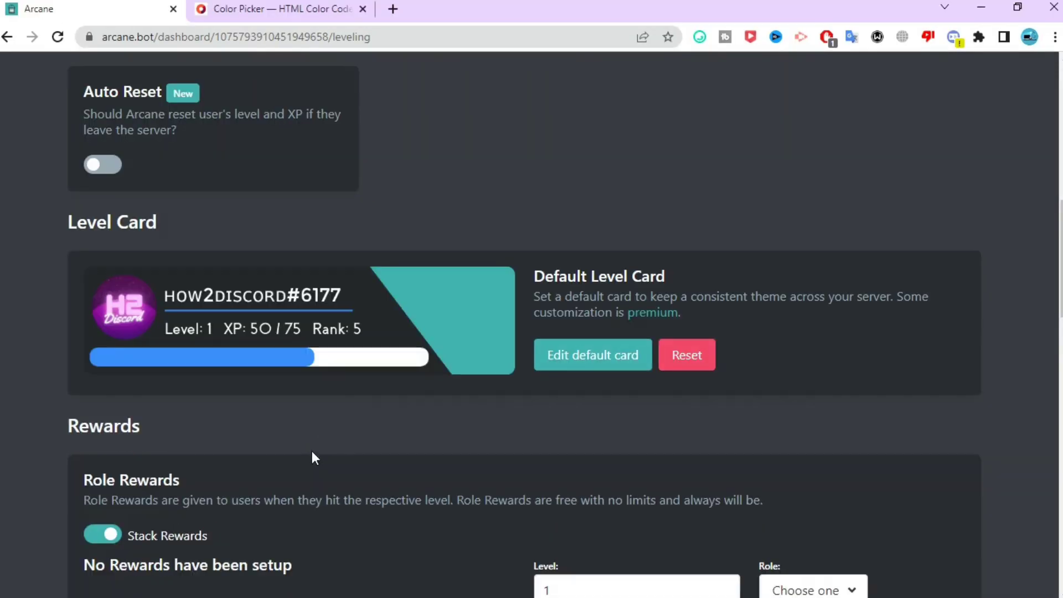
Step: Add a role reward that gives the Level 1 role at level 1
scroll(366, 350, "down", 3)
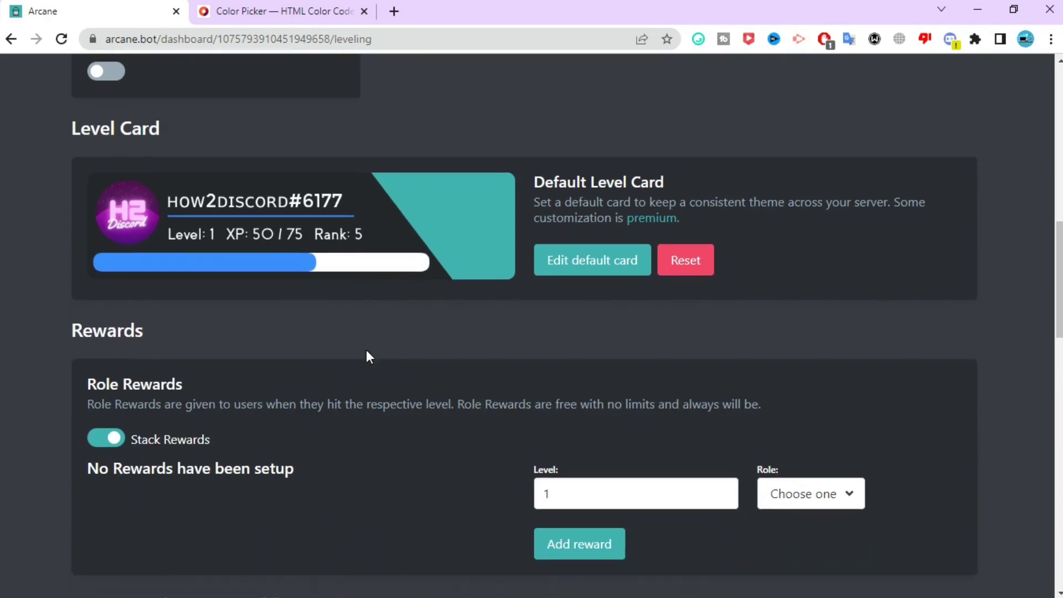
scroll(366, 350, "down", 3)
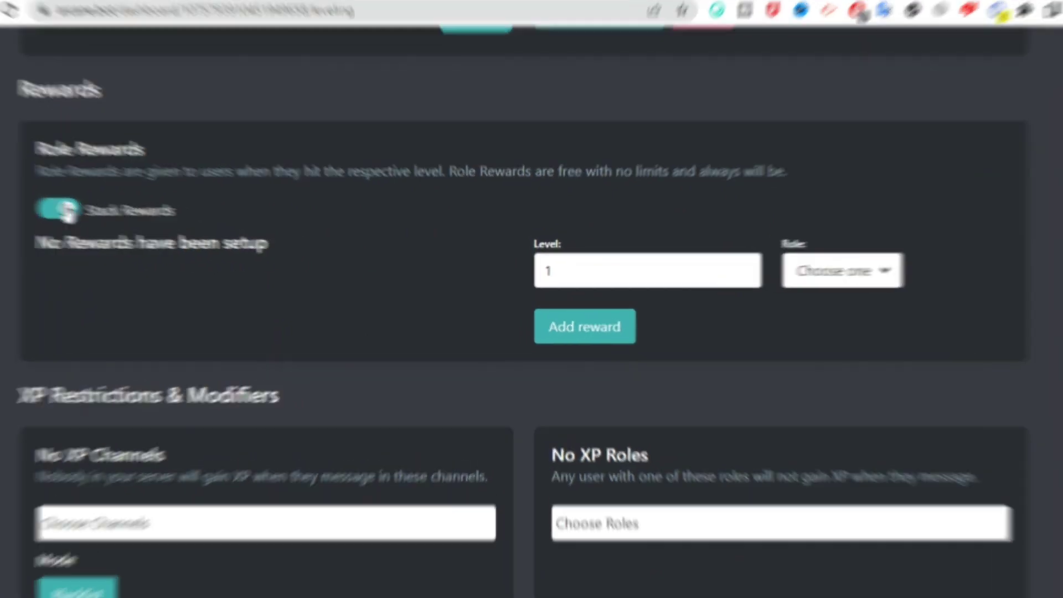
left_click(173, 220)
left_click(636, 269)
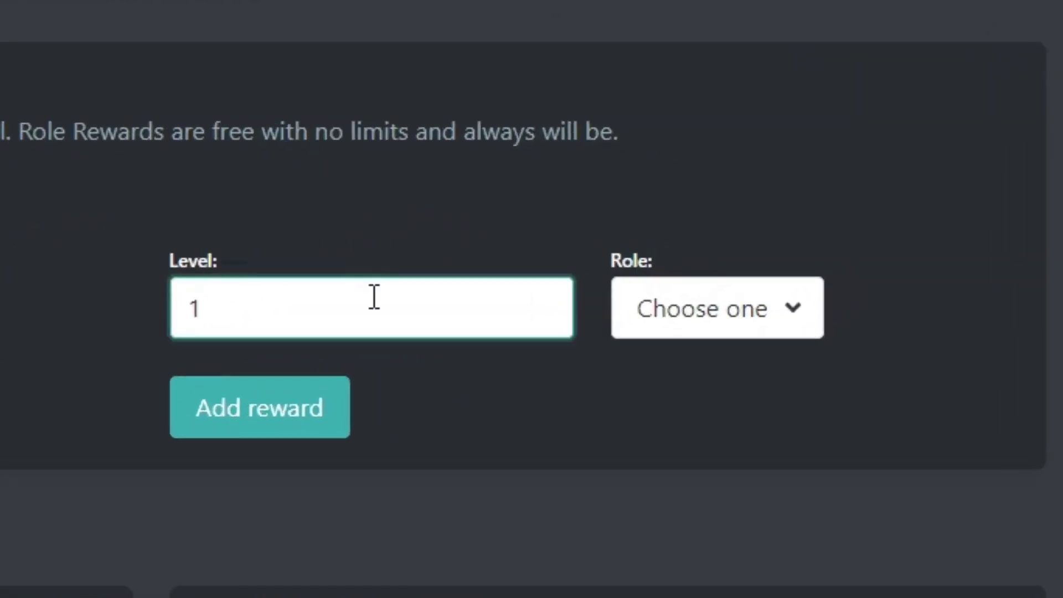
left_click(721, 327)
scroll(692, 442, "down", 3)
left_click(675, 396)
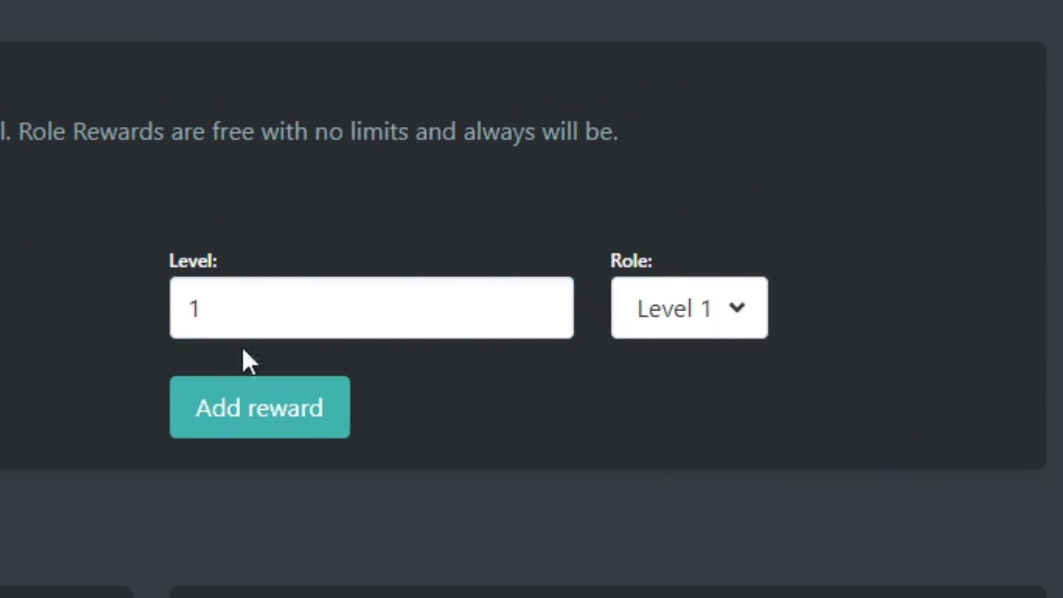
left_click(246, 390)
Step: Add a role reward that gives the Level 3 role at level 3
left_click(312, 323)
key("BackSpace")
type("3")
left_click(692, 303)
left_click(828, 567)
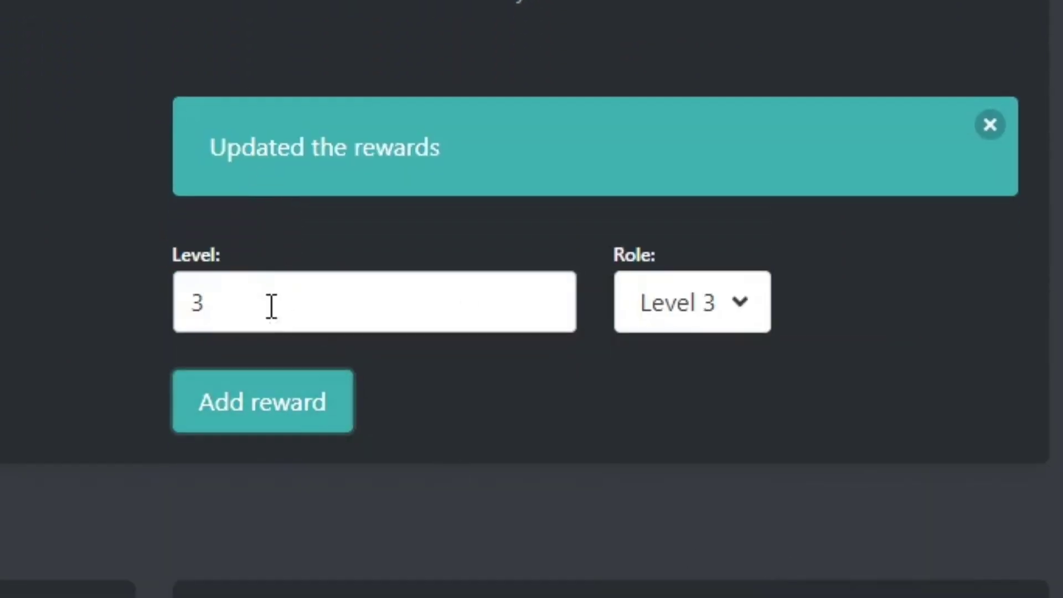
Step: Add a role reward that gives the Level 5 role at level 5
left_click(268, 303)
key("BackSpace")
type("5")
left_click(691, 303)
left_click(731, 520)
Step: Add a role reward that gives the Level 10 role at level 10
left_click(287, 311)
key("BackSpace")
type("10")
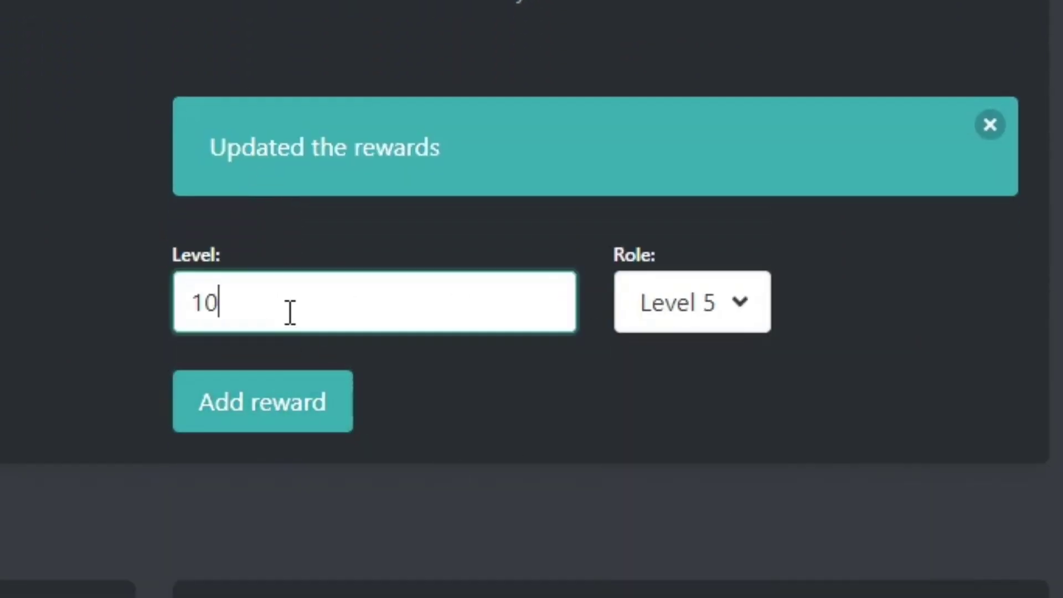
left_click(692, 303)
left_click(870, 512)
Step: Set the level of the next role reward to 15
left_click(423, 326)
key("BackSpace")
type("5")
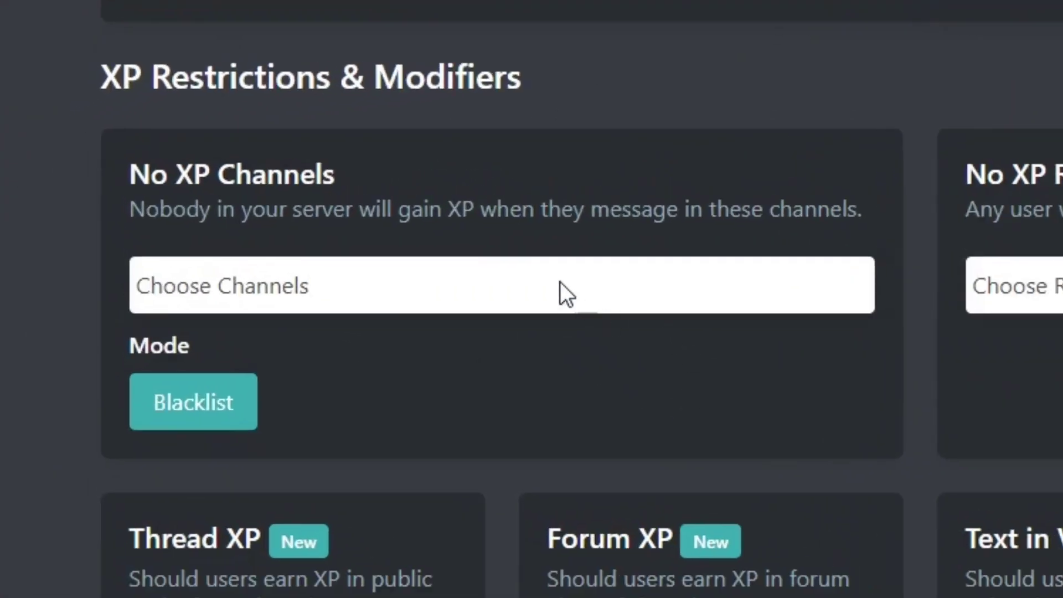
Step: Select #general as a channel where members gain no XP
left_click(559, 282)
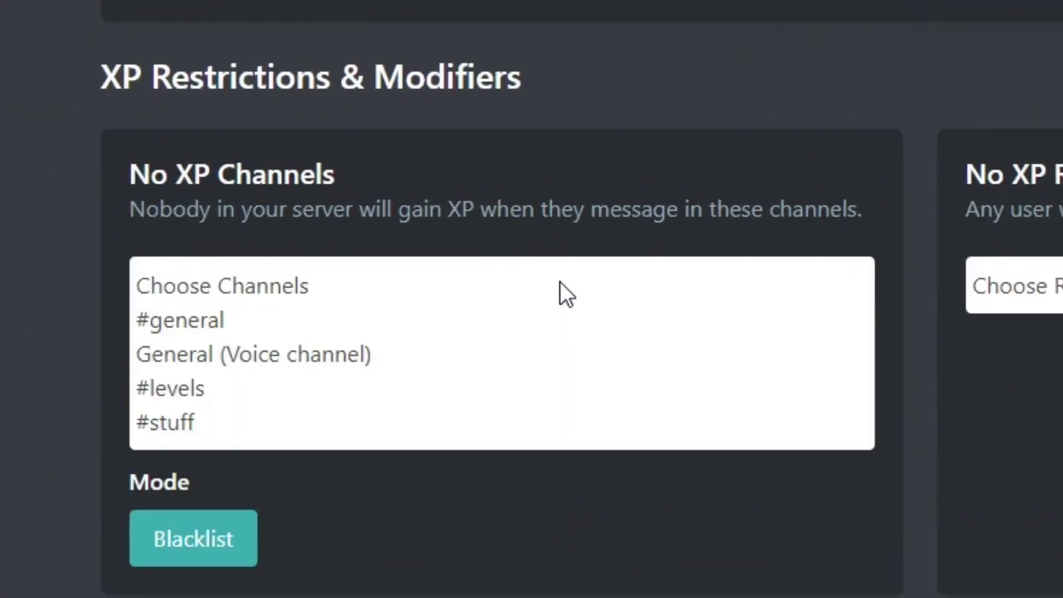
left_click(221, 321)
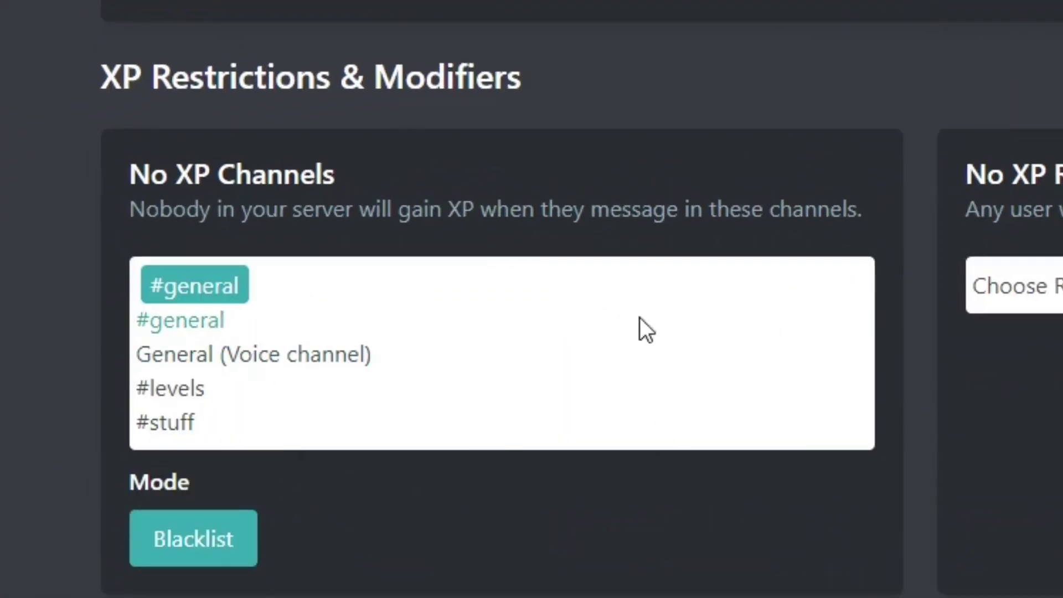
left_click(777, 464)
Step: Add #stuff to the No XP Channels and deselect #general
left_click(368, 243)
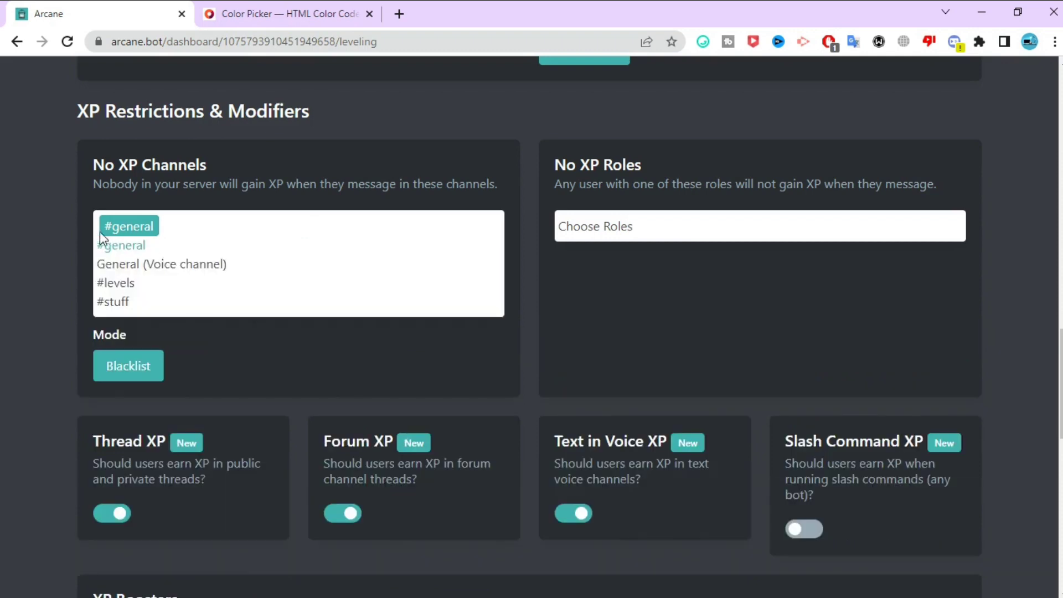
left_click(114, 302)
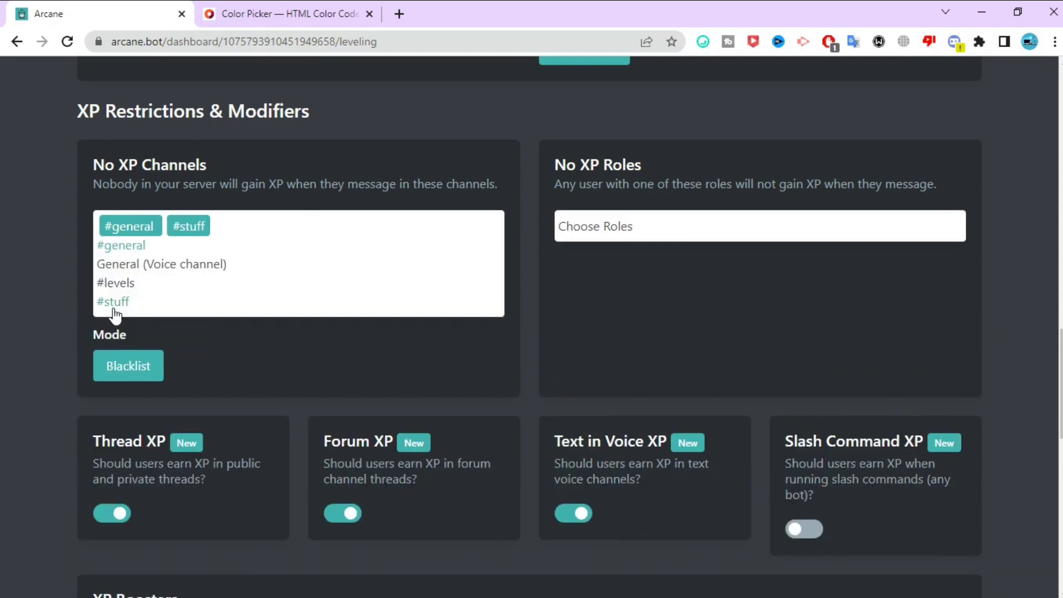
left_click(103, 246)
left_click(456, 374)
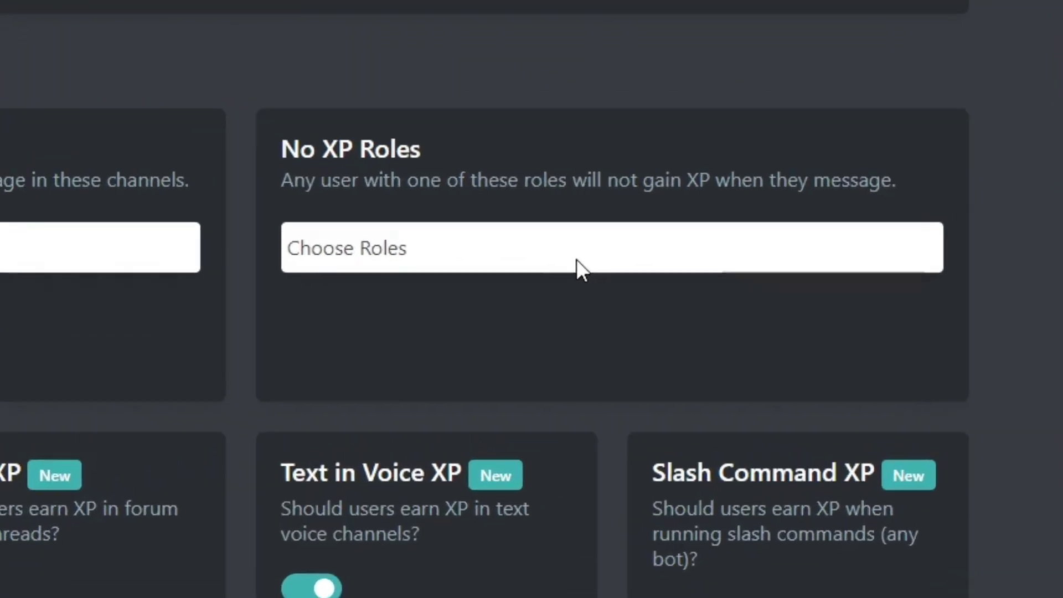
Step: Look through the roles that can be excluded from gaining XP under No XP Roles
left_click(576, 258)
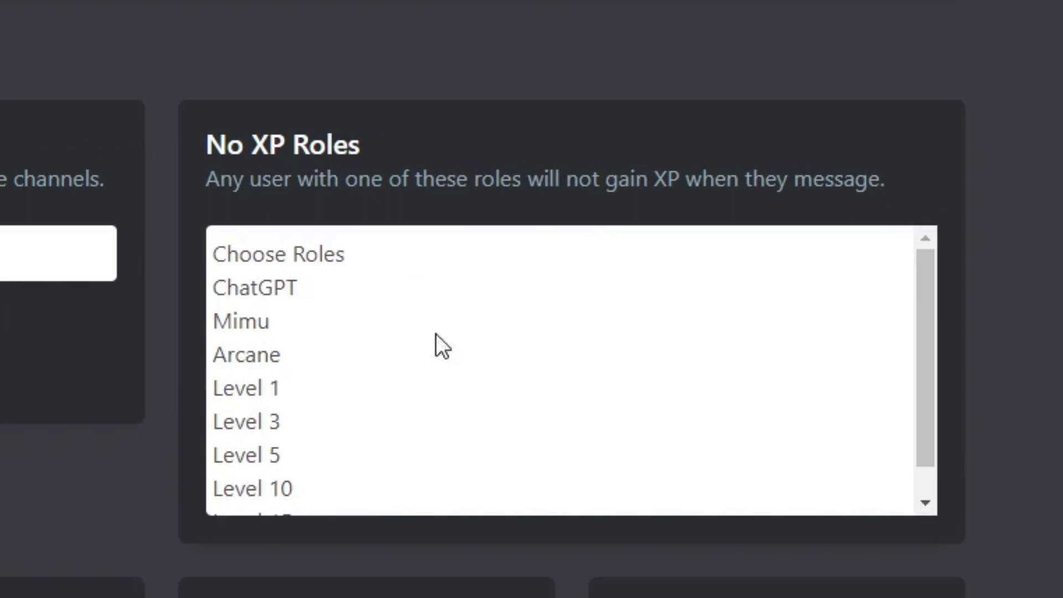
left_click(928, 489)
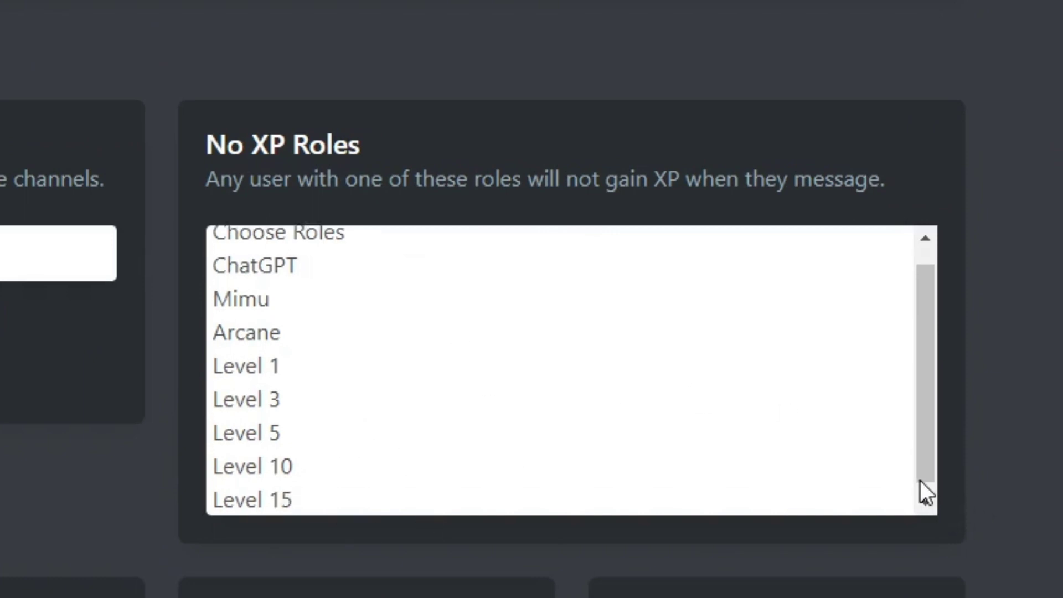
left_click(925, 264)
Step: Add a 30 percent XP booster for the Server Booster role
left_click(639, 218)
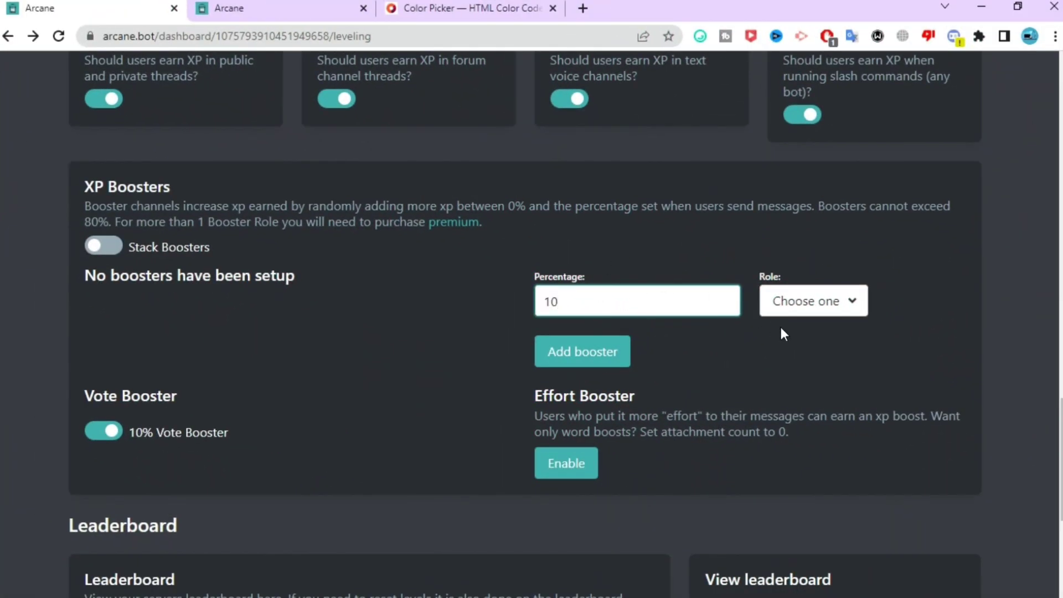
left_click(821, 315)
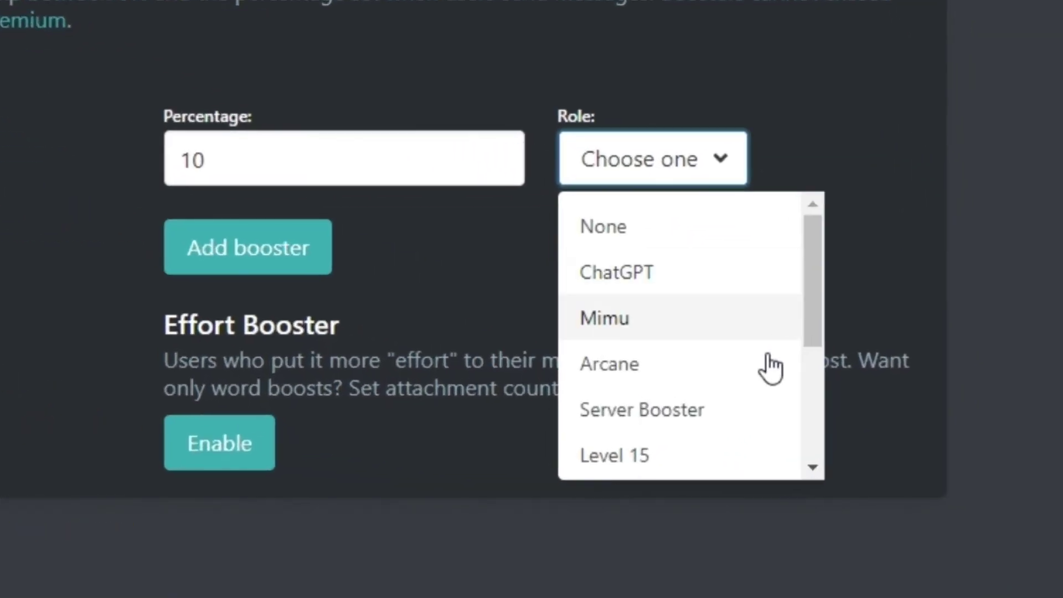
left_click(688, 412)
left_click(202, 155)
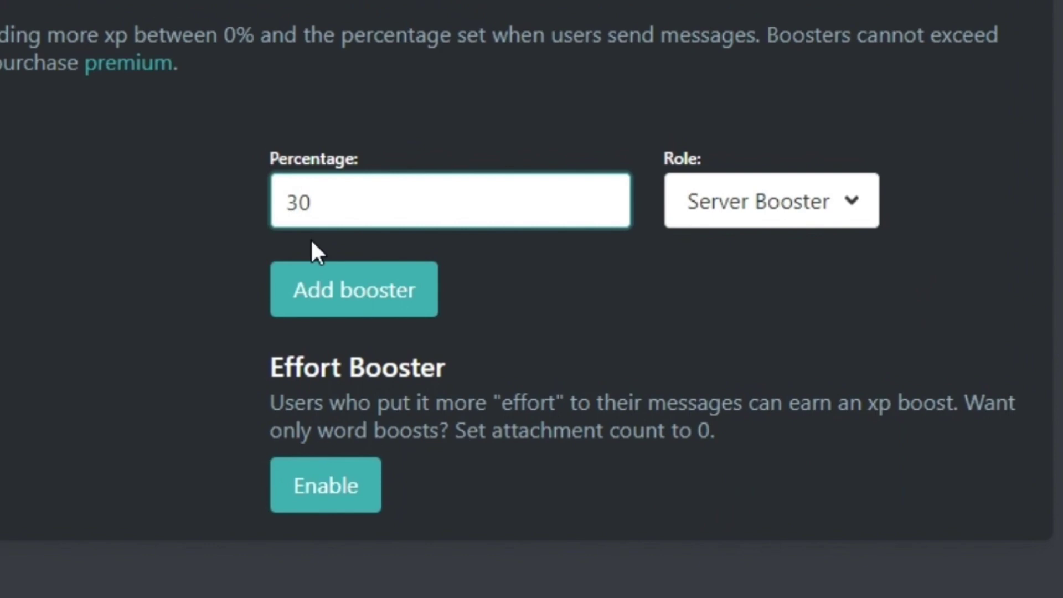
left_click(318, 284)
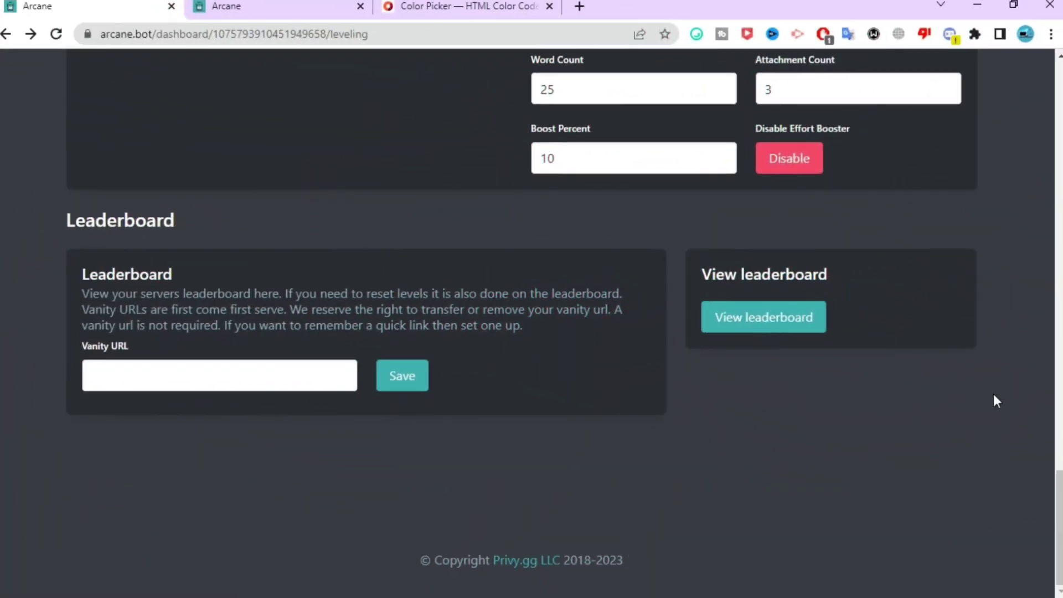
Step: Set the leaderboard's vanity URL to h2d and save it
scroll(992, 401, "up", 1)
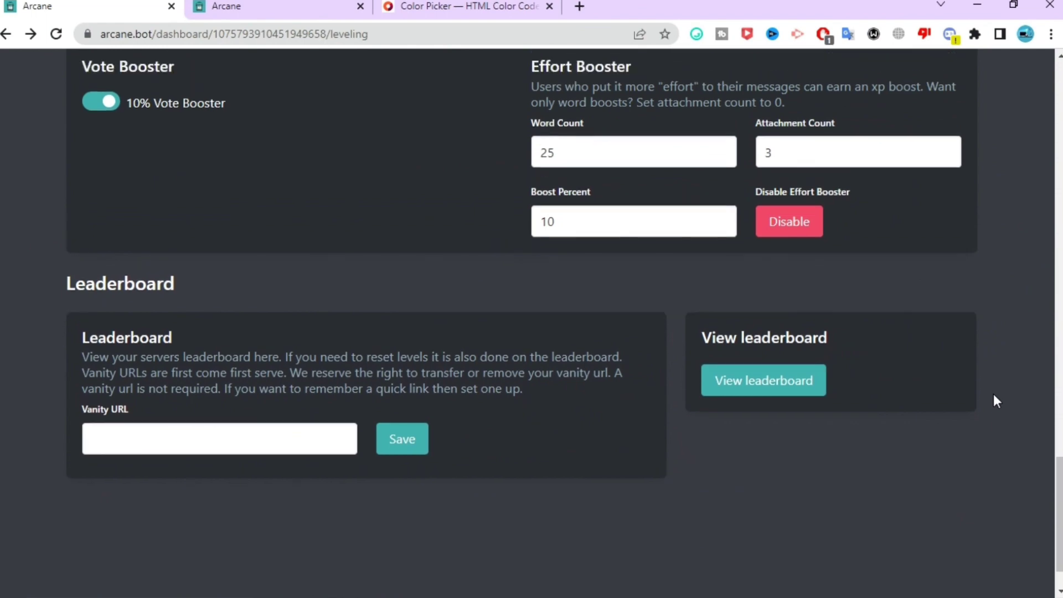
left_click(162, 450)
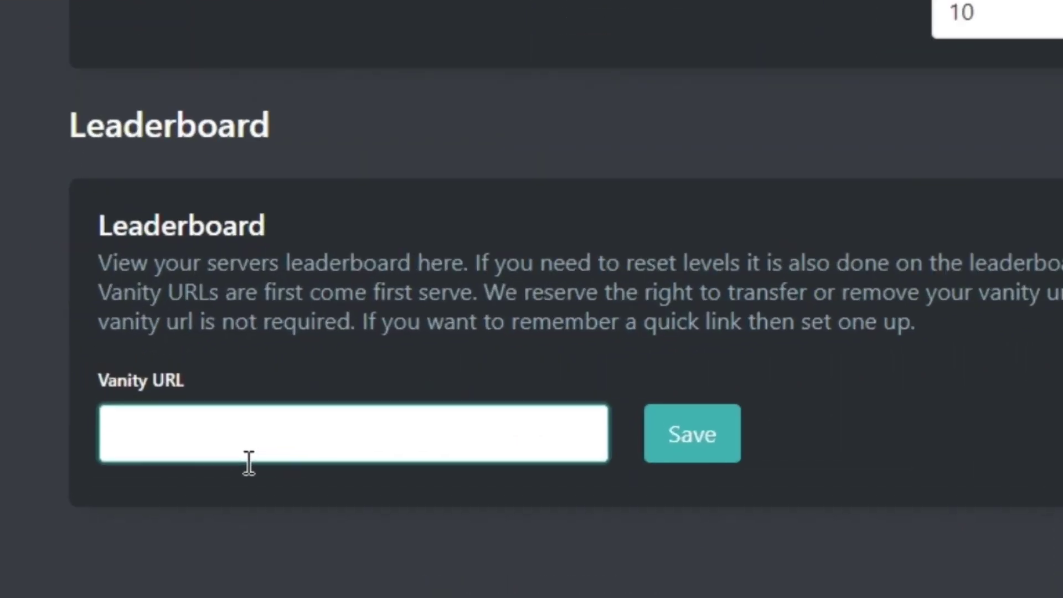
type("h2d")
left_click(911, 465)
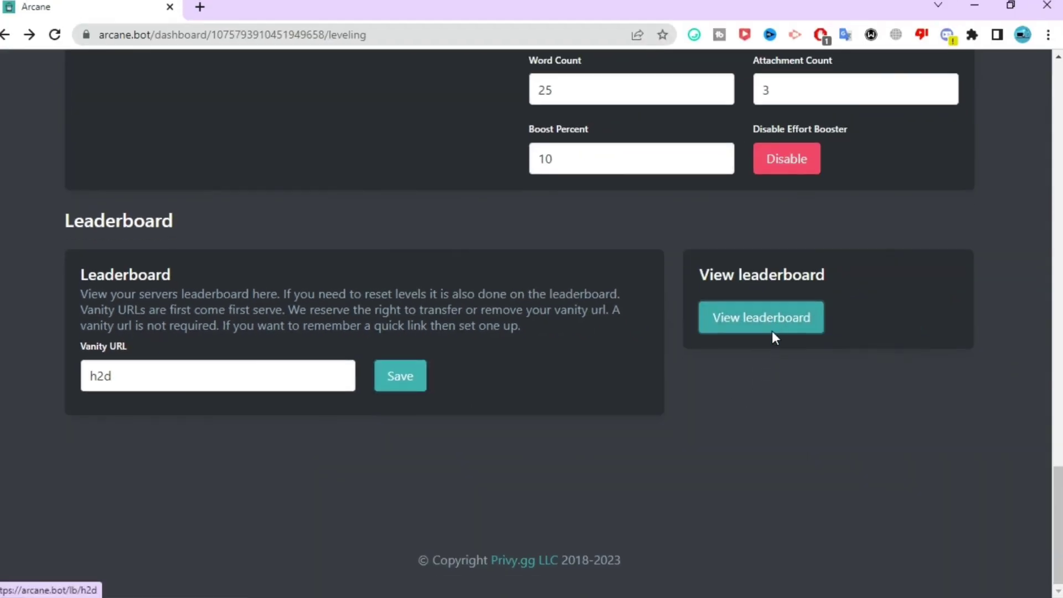
Step: View the server's leaderboard page and check its web address
left_click(771, 333)
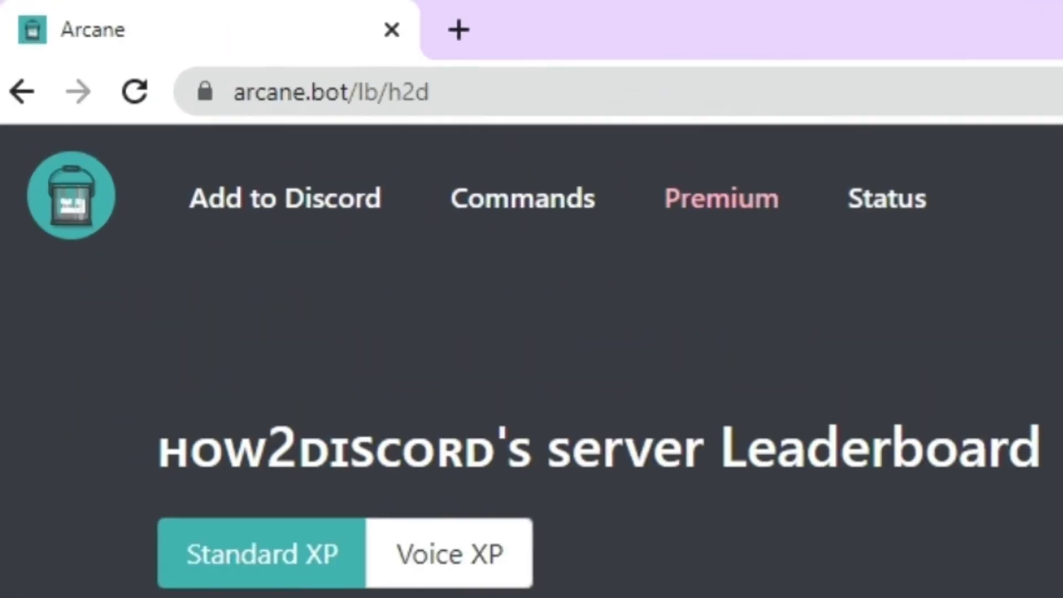
left_click(137, 32)
double_click(320, 85)
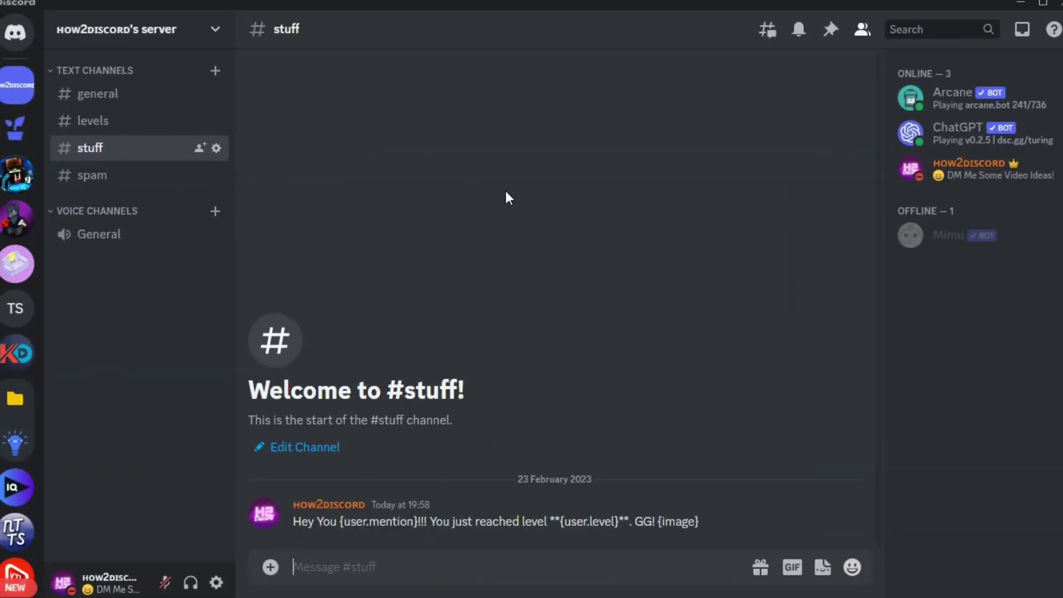
Step: In Discord's #stuff channel, run /xp set level for the server owner's account with level 10
type("/xp")
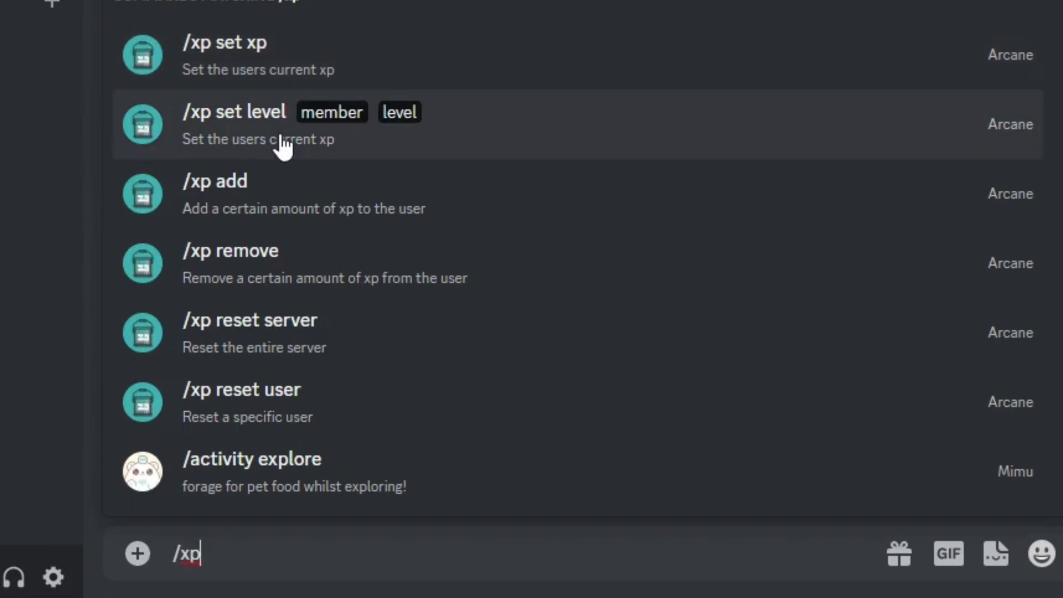
left_click(281, 145)
key("Return")
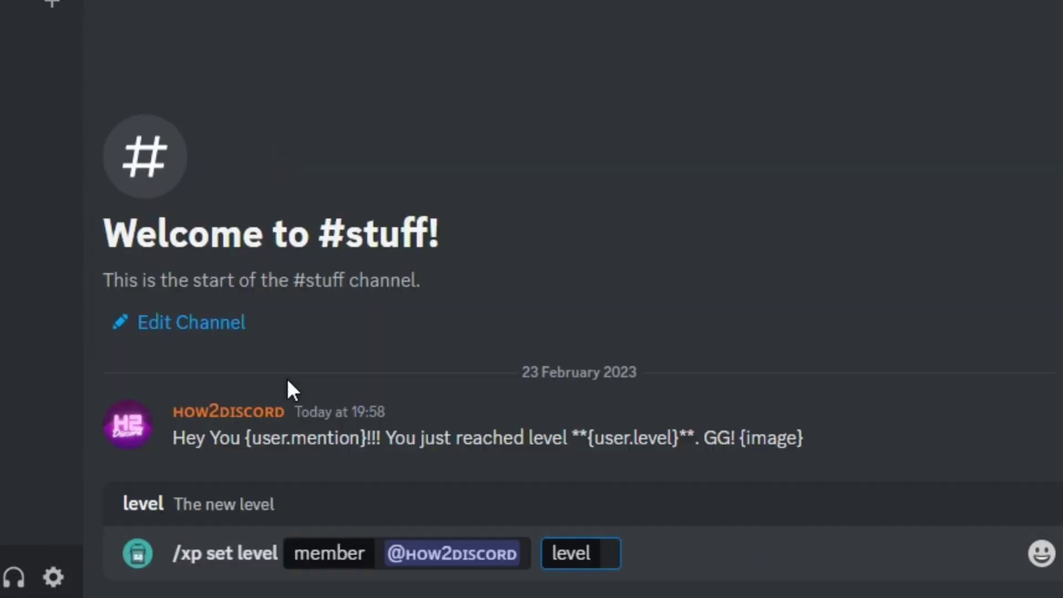
type("10")
key("Return")
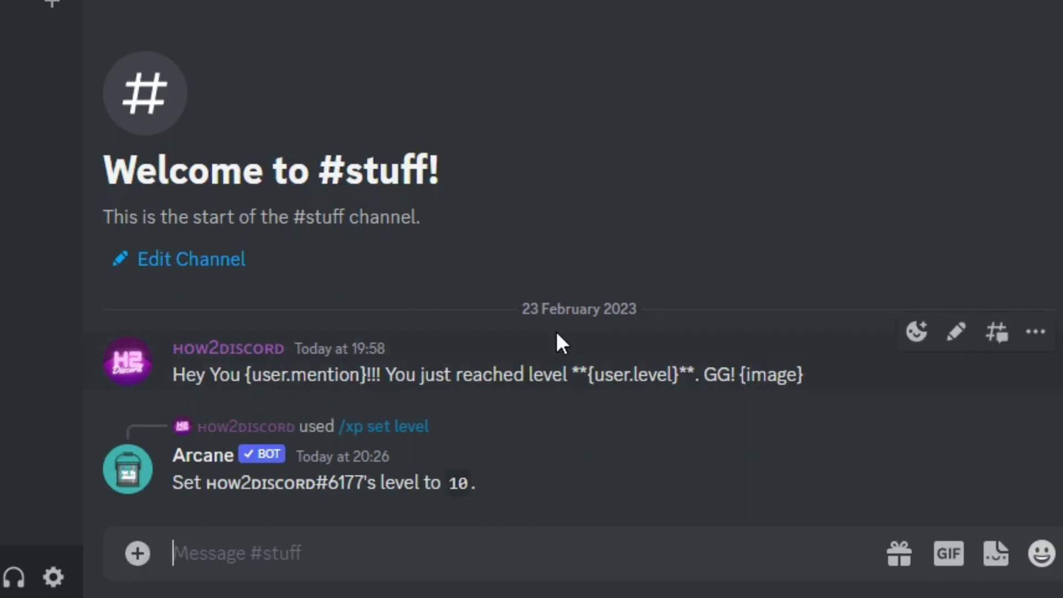
Step: Run the /xp set xp command for the server owner's account in #stuff
type("/xp")
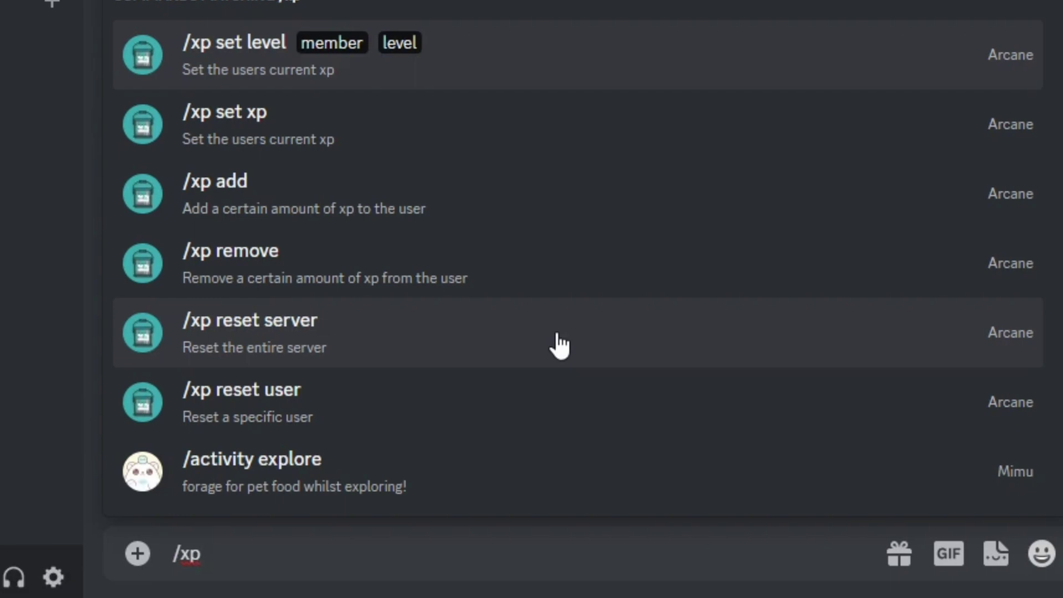
key("Down")
key("Return")
key("Down")
key("Return")
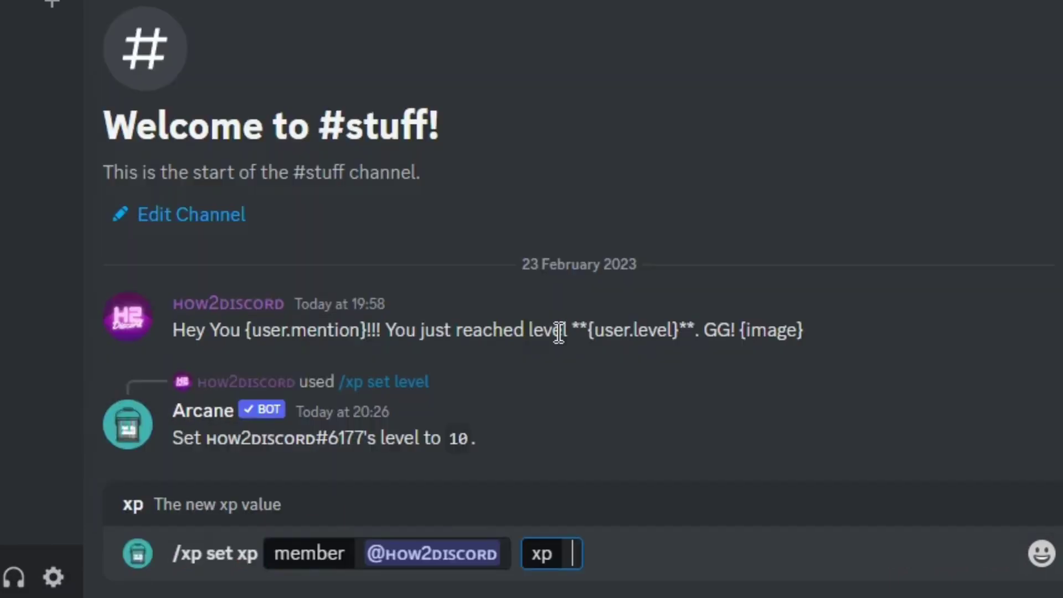
key("Return")
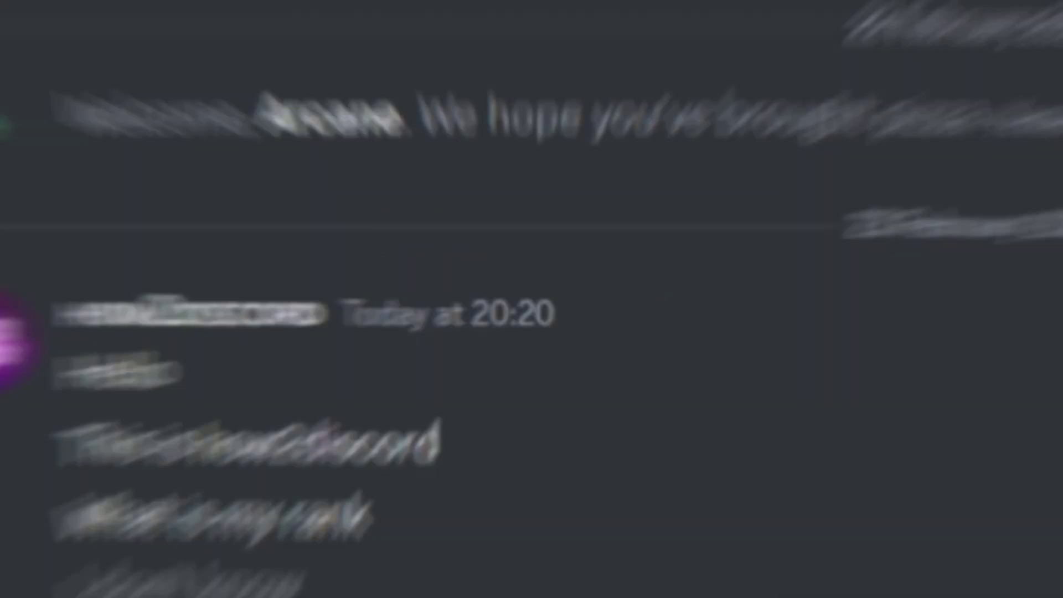
Step: Run the Arcane bot's /rank command in #general without the member option
type("/rank")
key("Return")
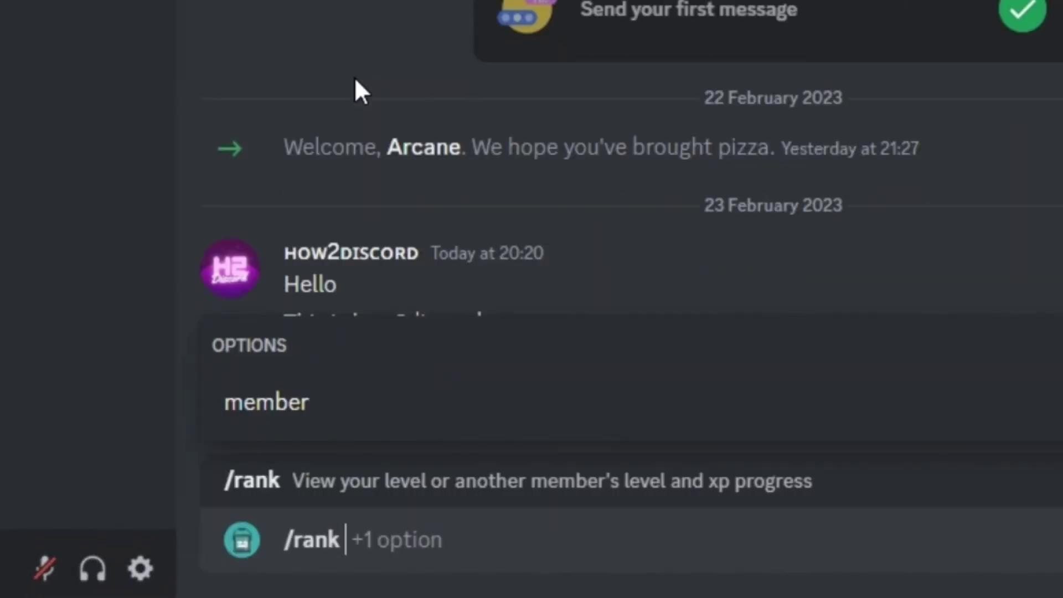
key("Return")
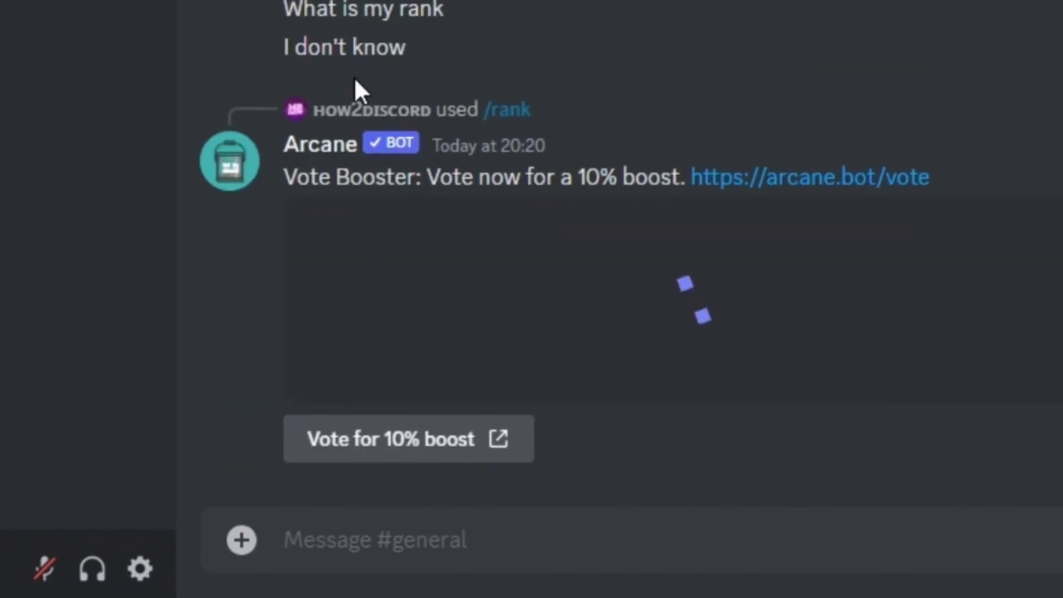